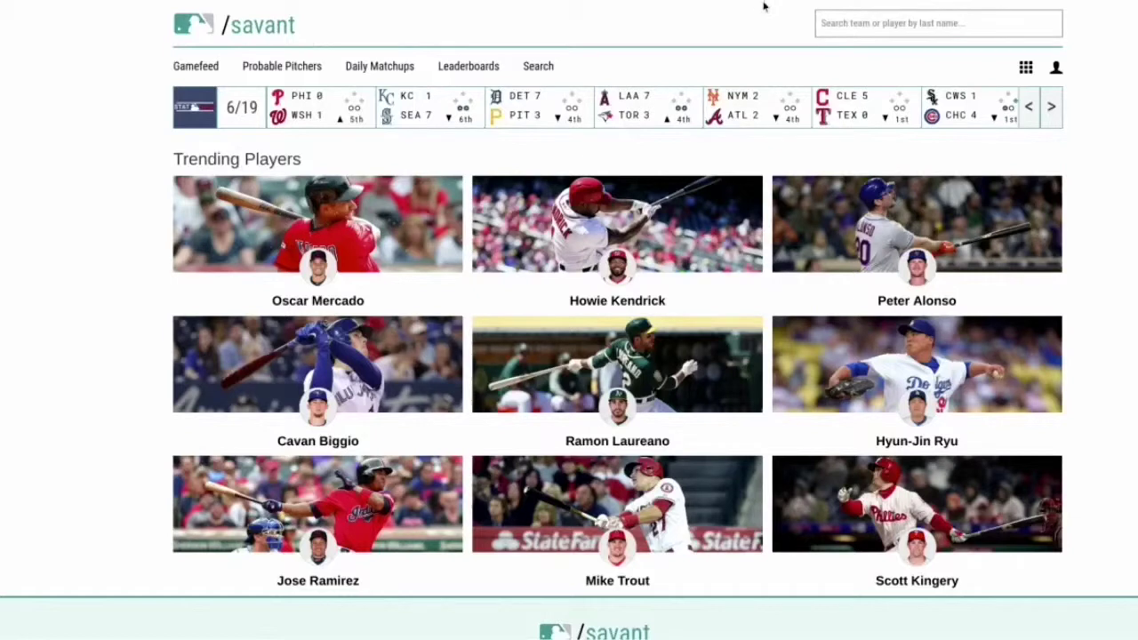
- Show the Applications menu from the grid icon at the top right of the Savant home page
mouse_move(1011, 68)
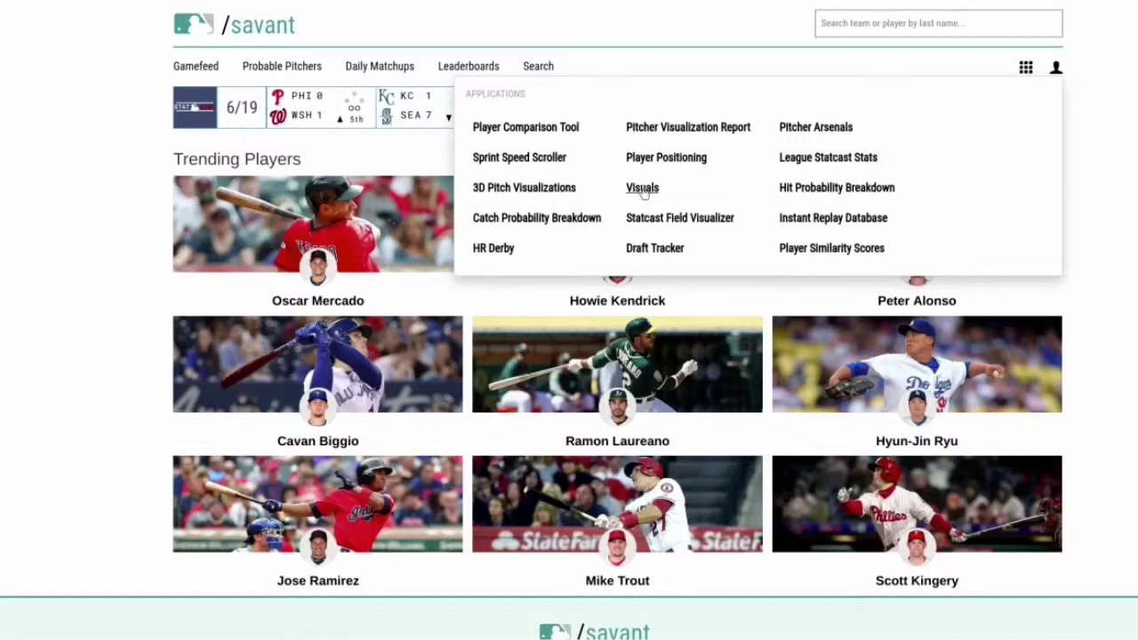
- Open the Pitcher Visualization Report and load the Minnesota pitcher found by searching 'ber'
left_click(687, 130)
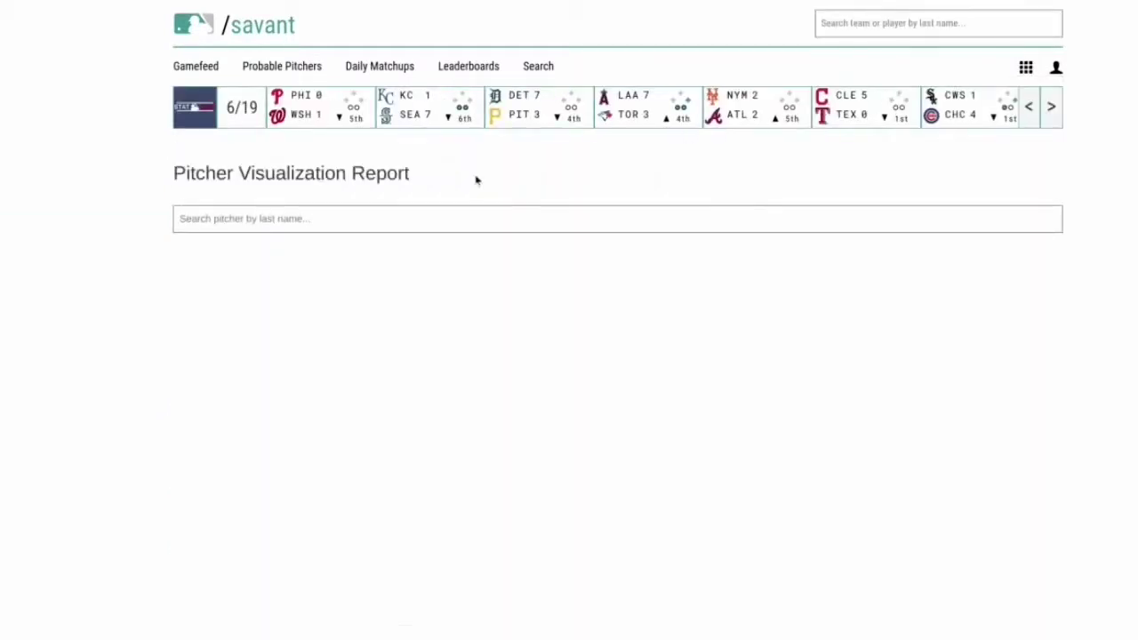
left_click(268, 218)
type("berrios")
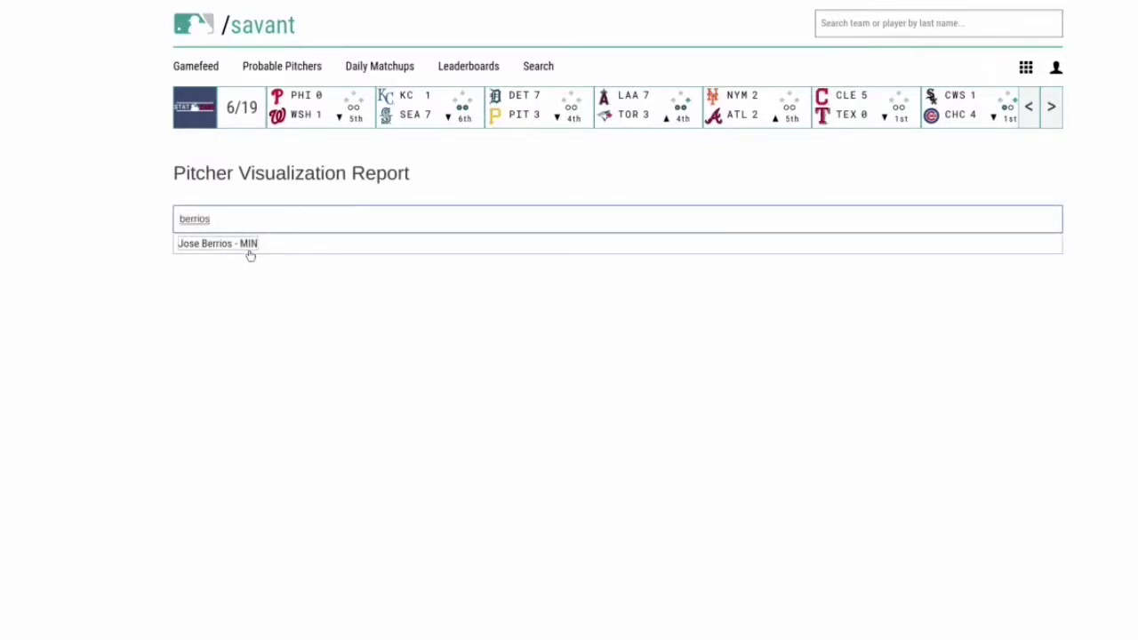
left_click(249, 250)
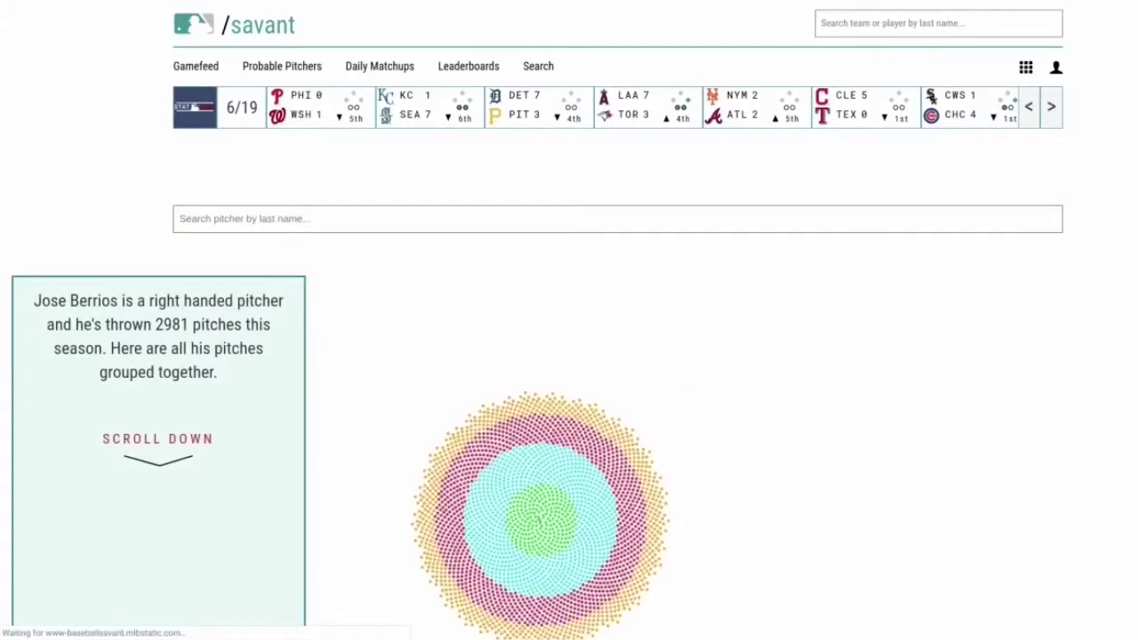
- Scroll past the location and movement charts to the release-point card showing 5.4 ft height
scroll(283, 274, "down", 1)
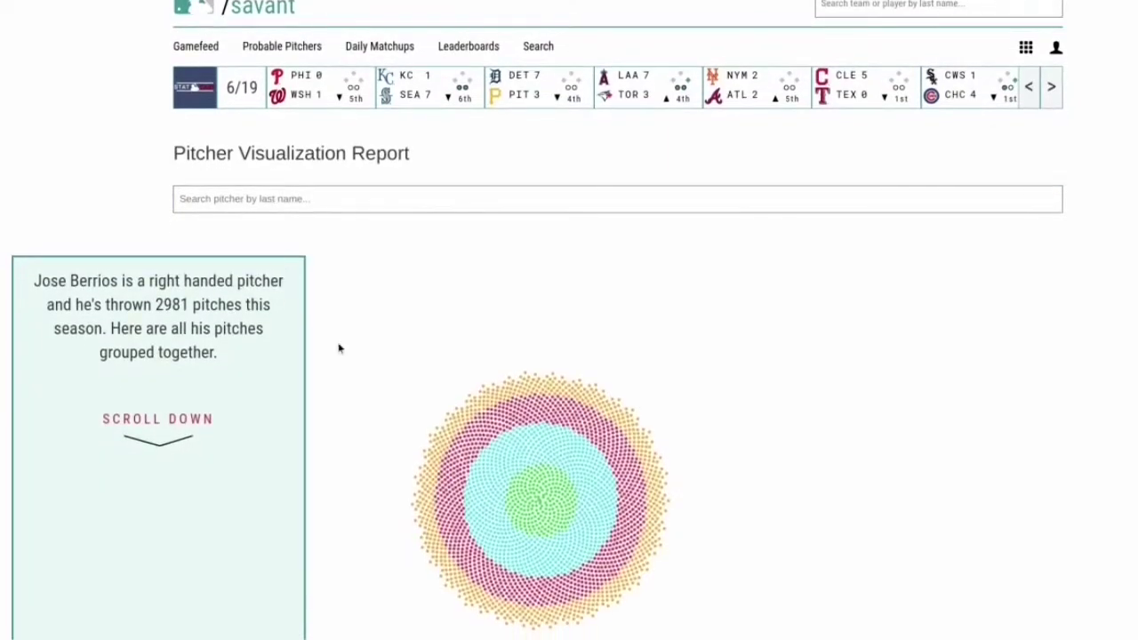
scroll(339, 348, "down", 1)
scroll(339, 348, "down", 2)
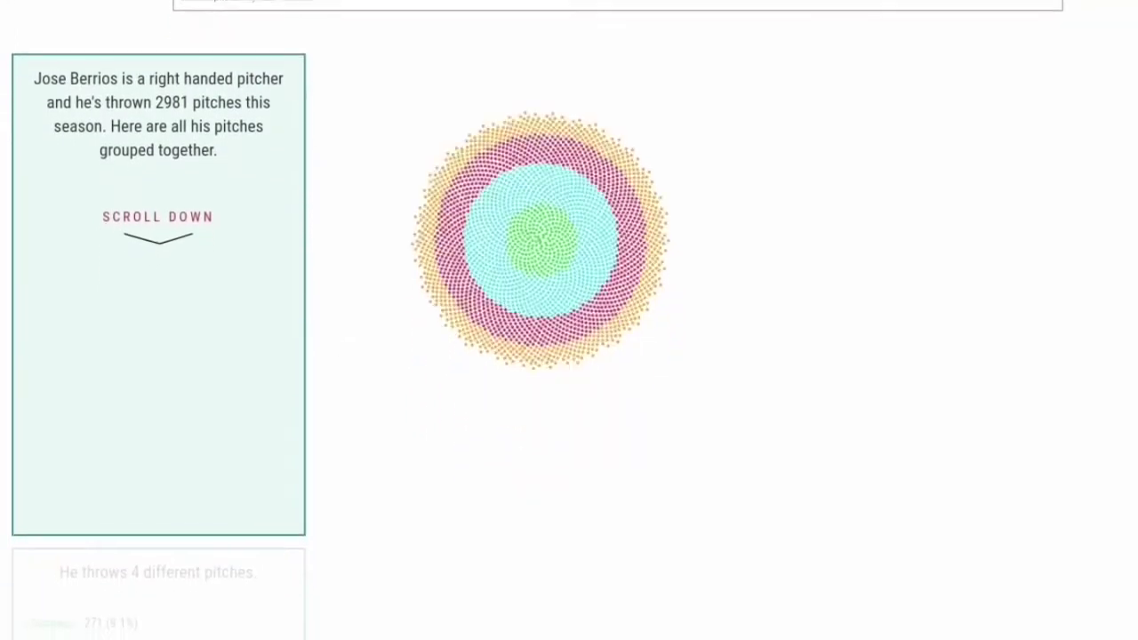
scroll(159, 320, "down", 5)
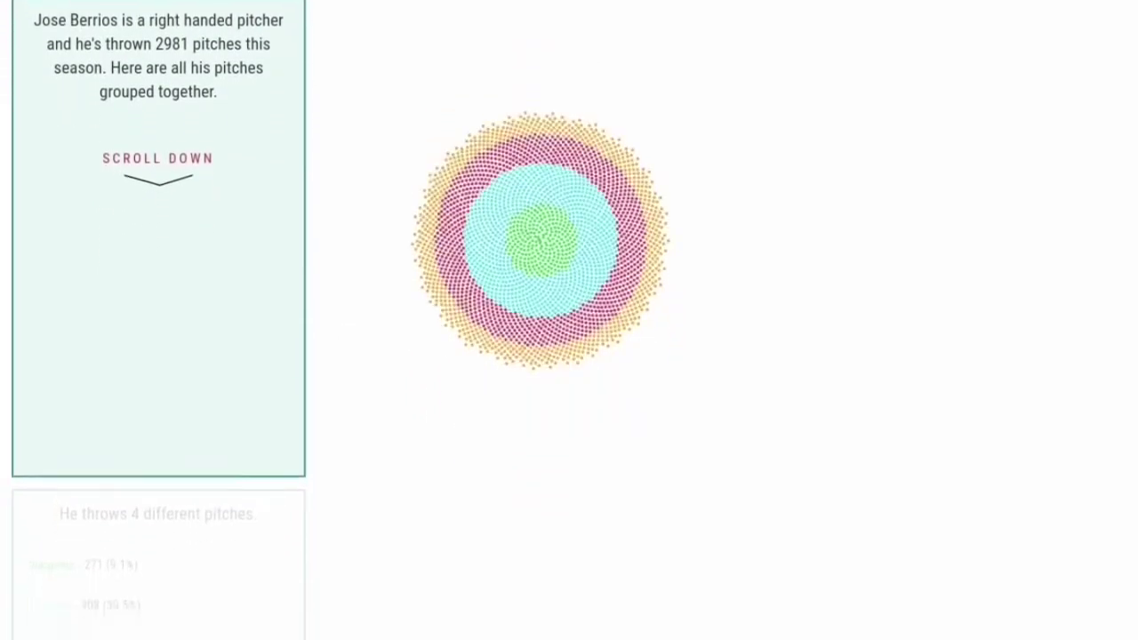
scroll(159, 373, "down", 5)
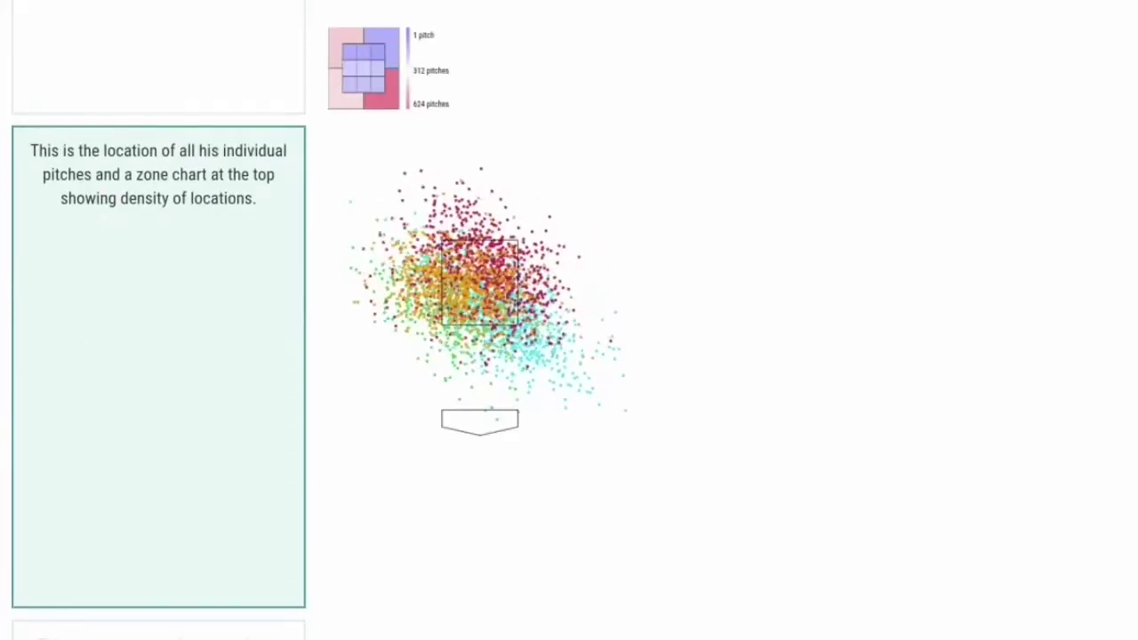
scroll(158, 373, "down", 5)
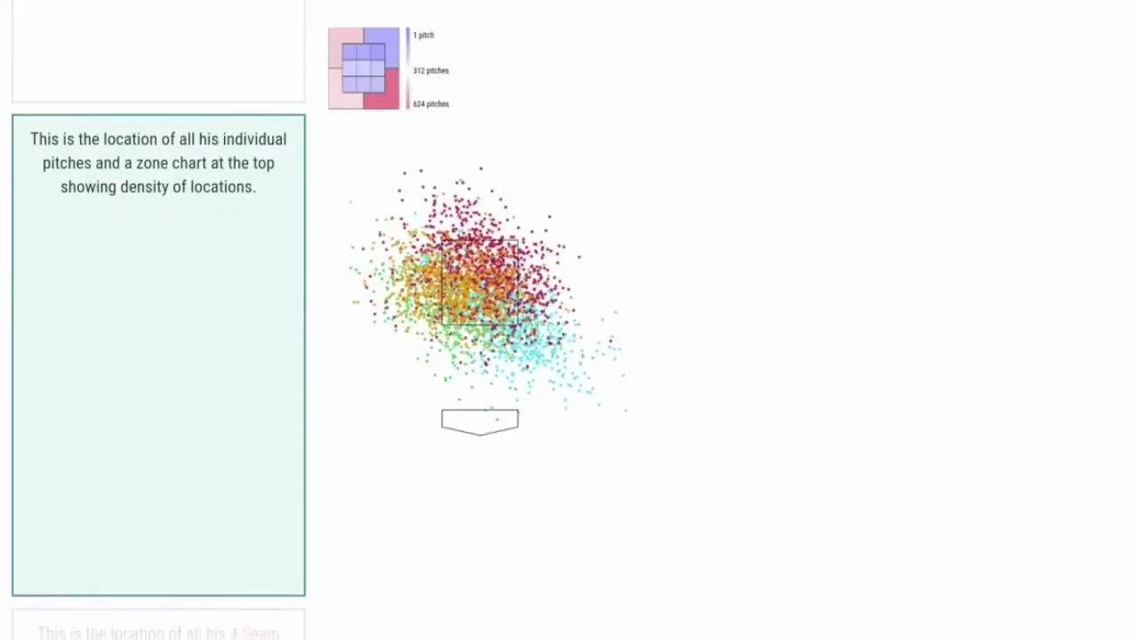
scroll(158, 374, "down", 2)
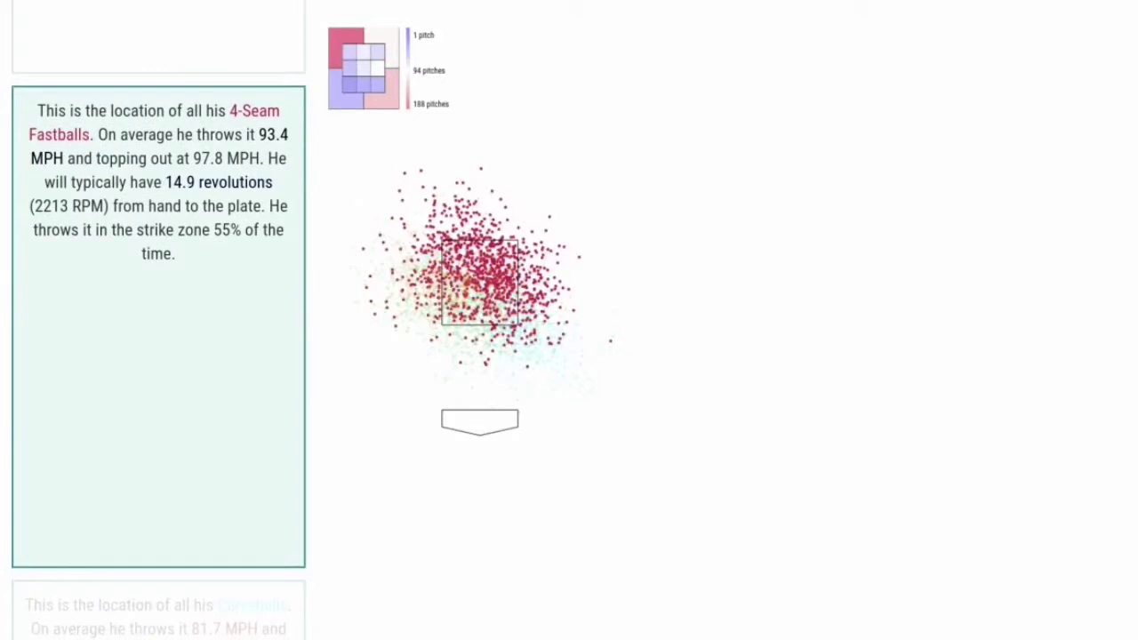
scroll(159, 319, "down", 6)
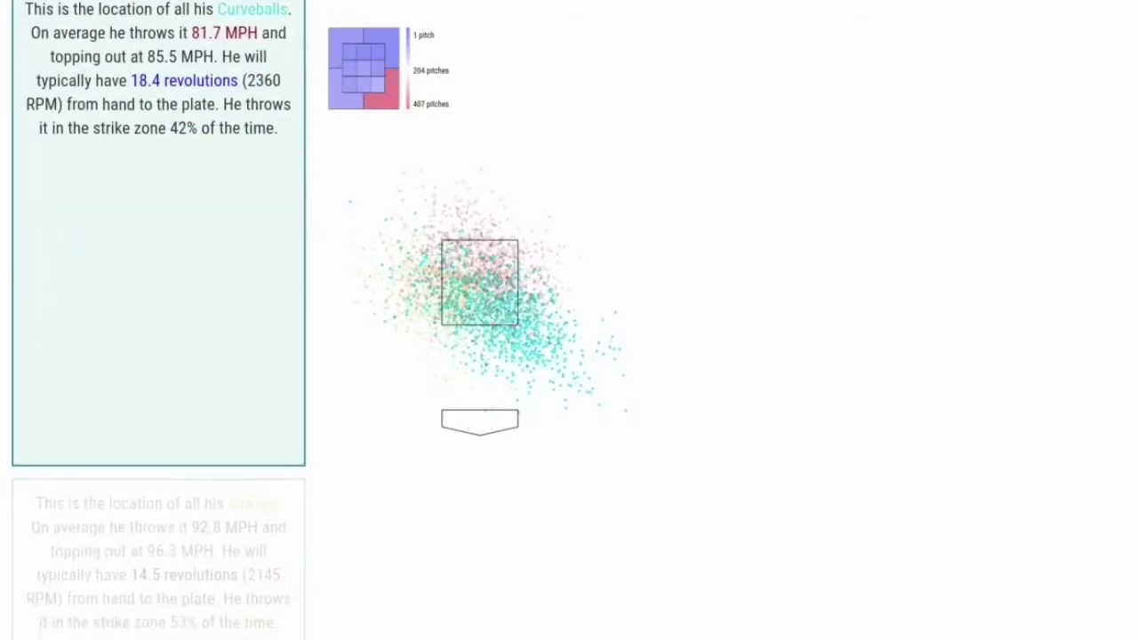
scroll(158, 356, "down", 10)
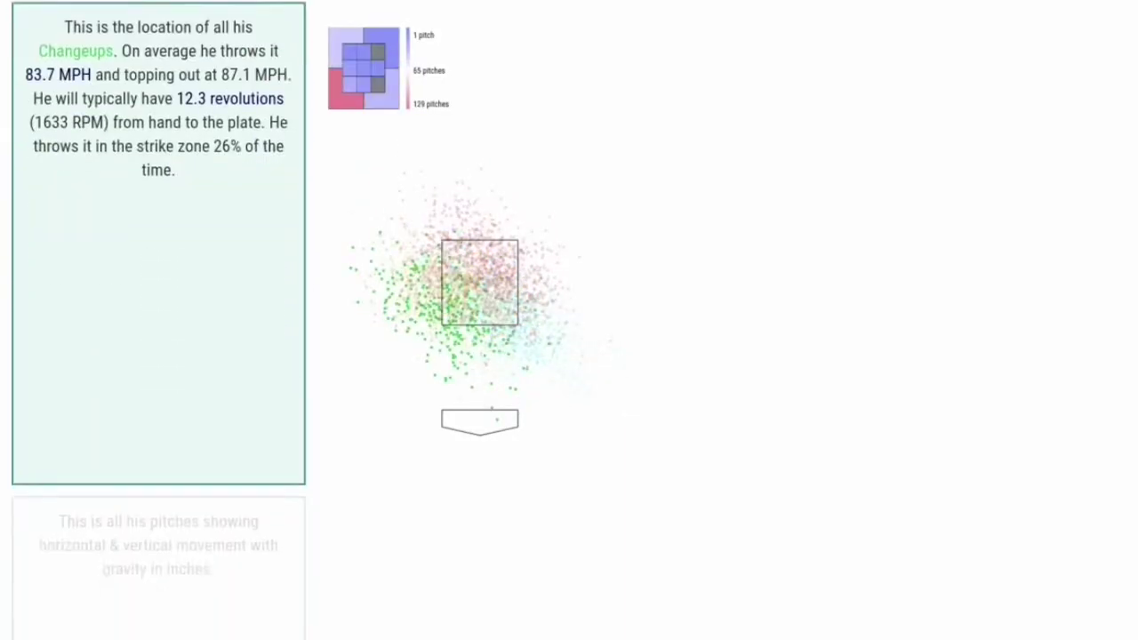
scroll(158, 355, "down", 5)
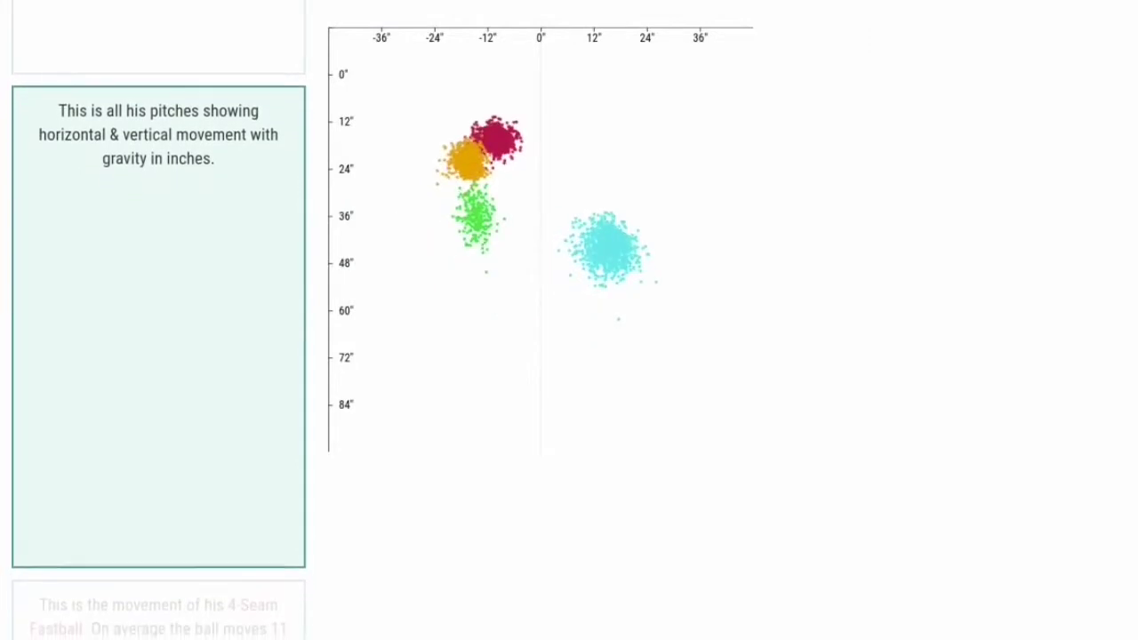
scroll(158, 320, "down", 5)
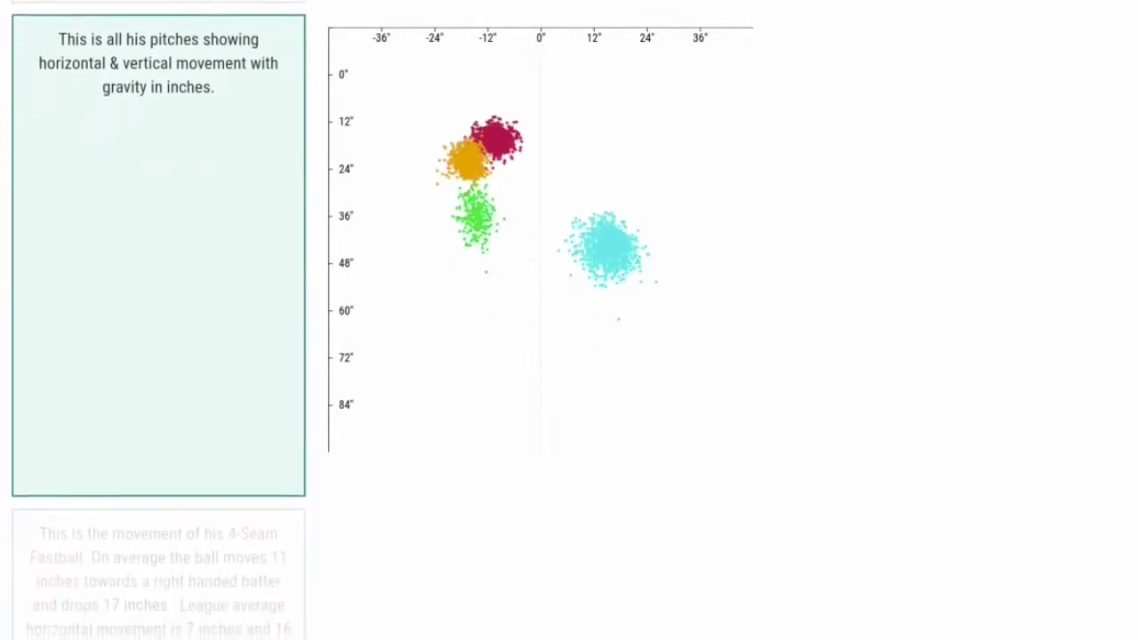
scroll(158, 356, "down", 8)
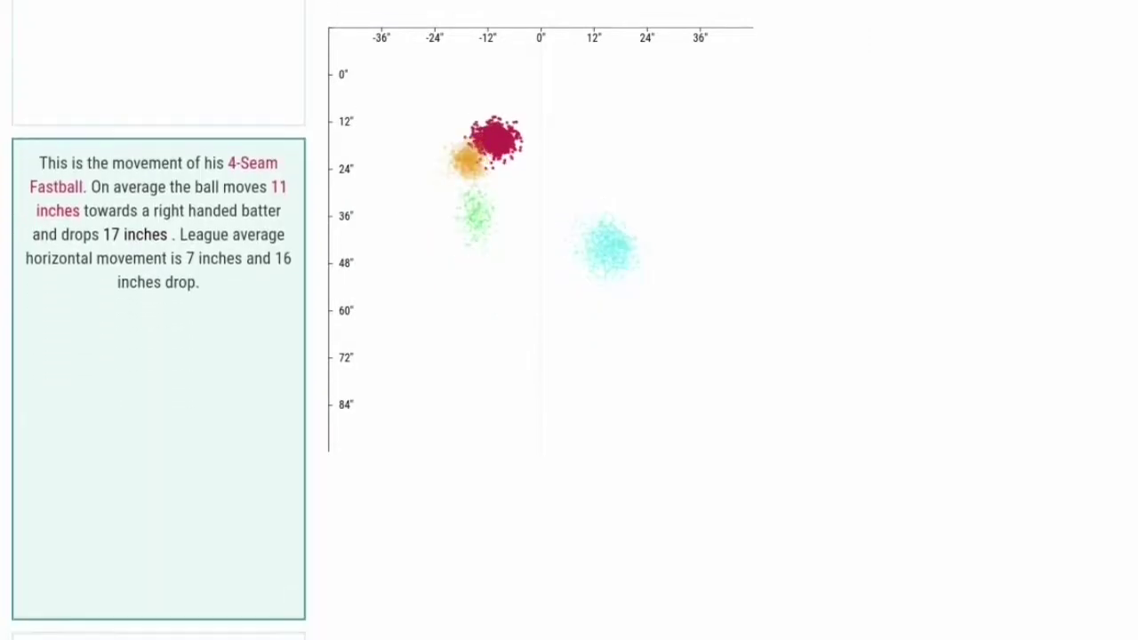
scroll(159, 320, "down", 13)
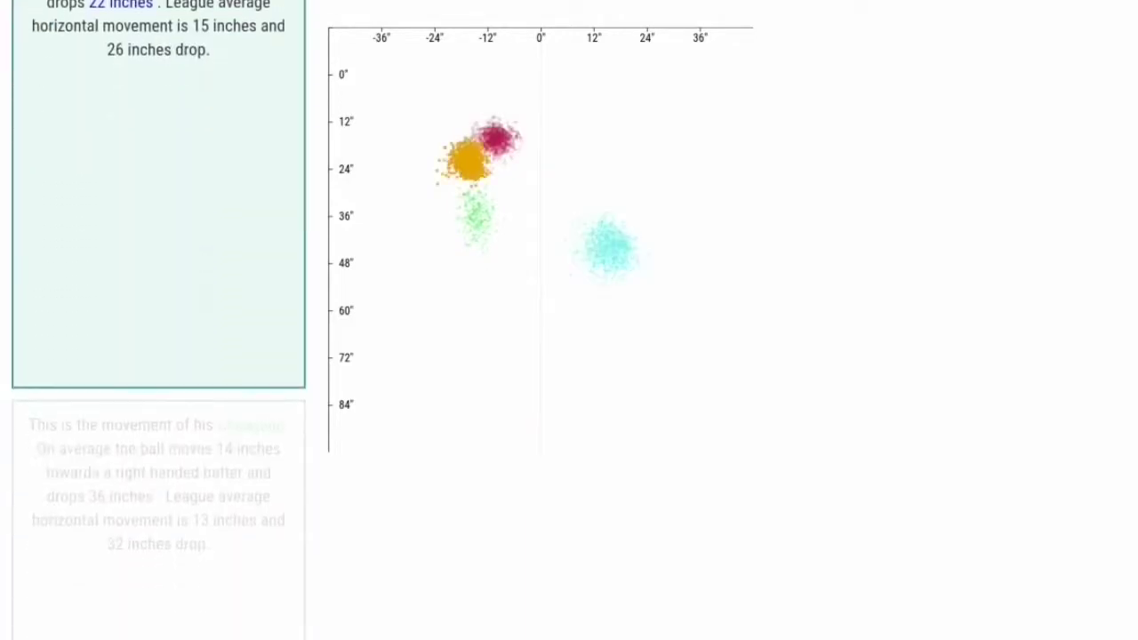
scroll(158, 320, "down", 8)
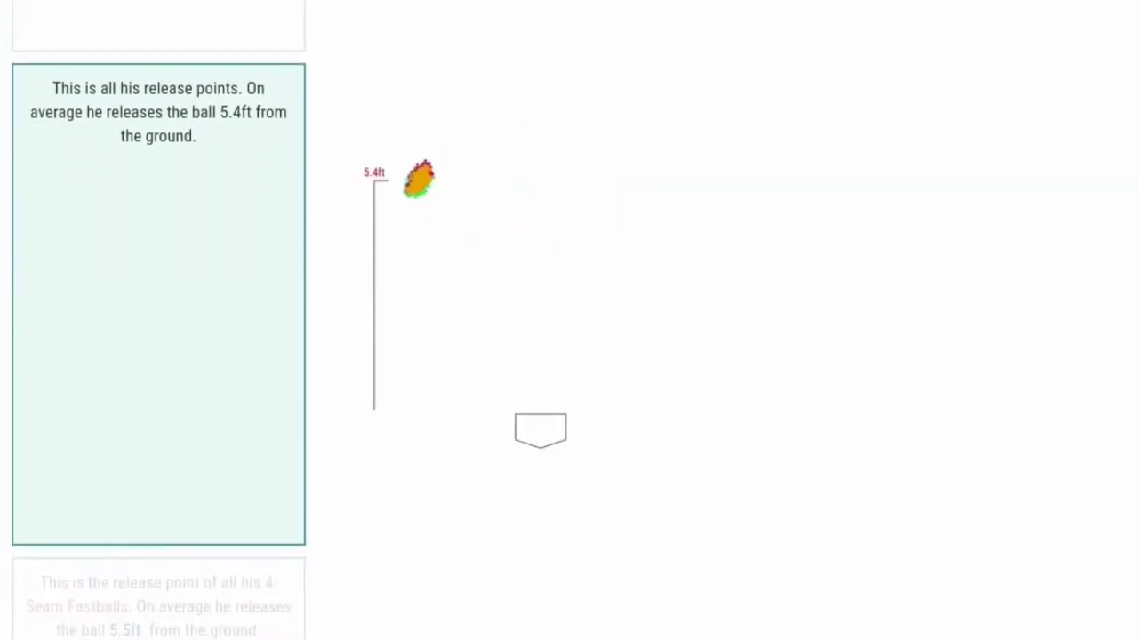
- Scroll Berrios's report through the barrel, spray chart and pitch-flow-by-count cards
scroll(158, 320, "down", 10)
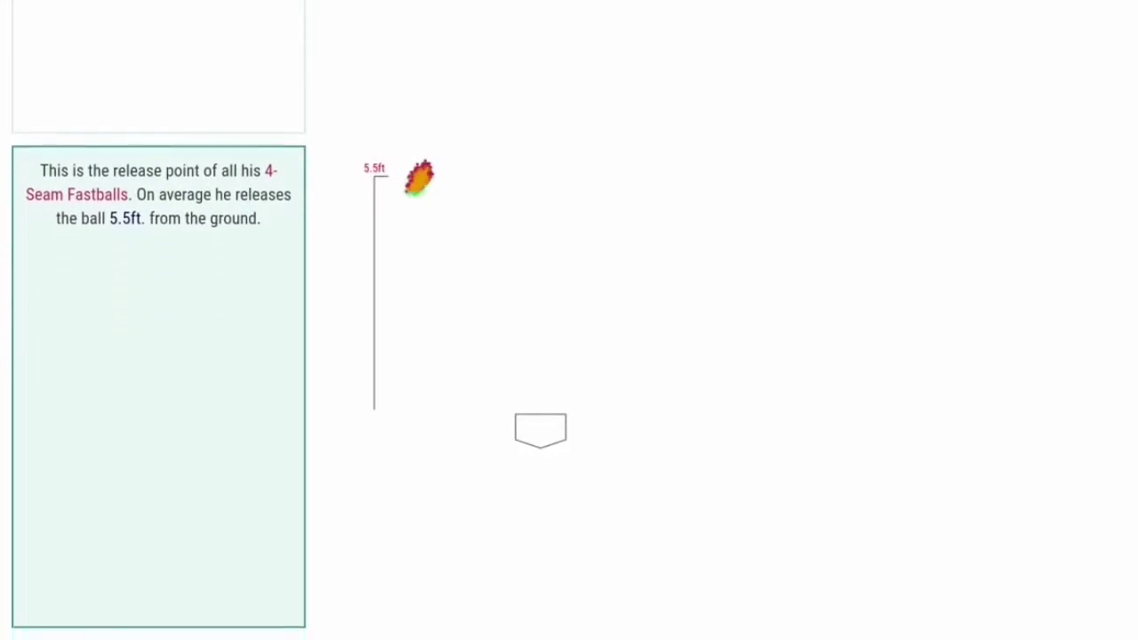
scroll(158, 320, "down", 10)
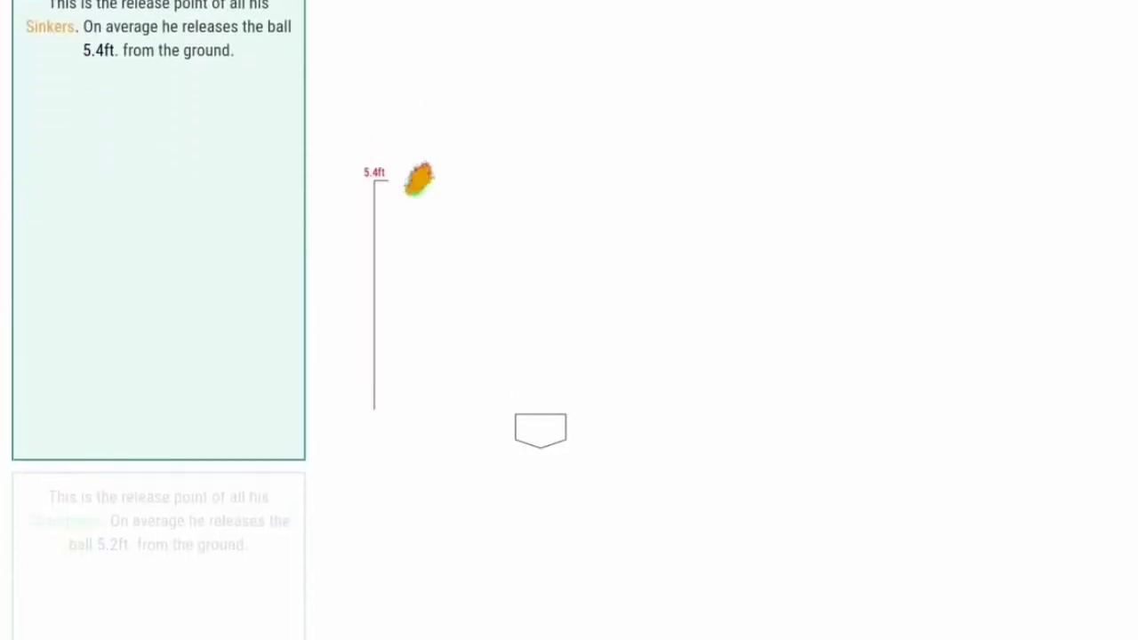
scroll(159, 320, "down", 10)
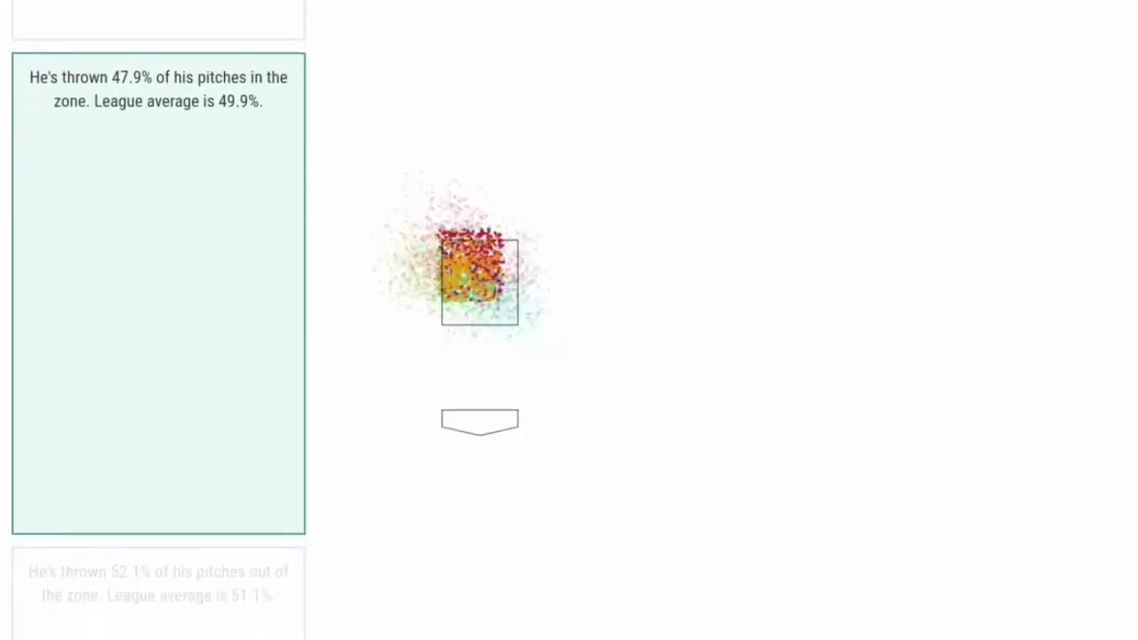
scroll(158, 320, "down", 3)
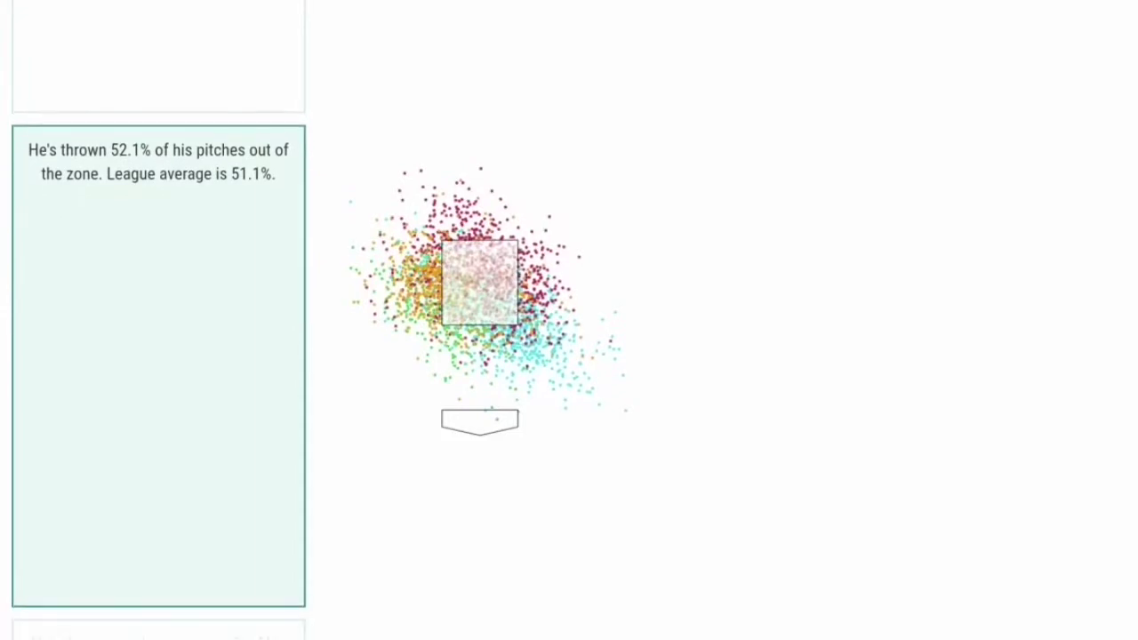
scroll(159, 320, "down", 5)
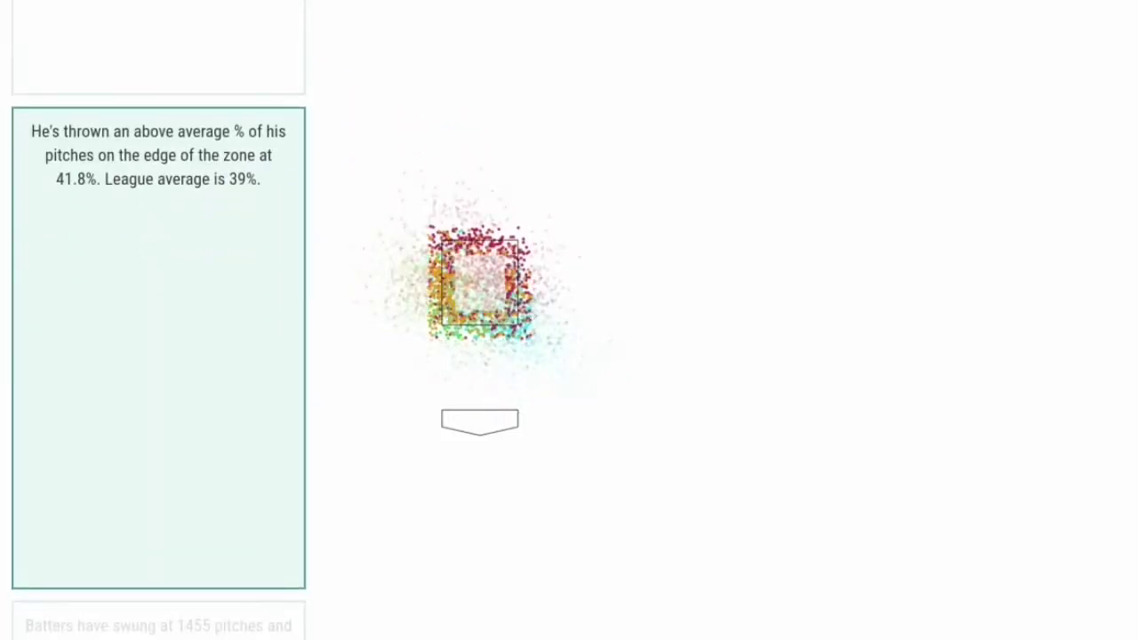
scroll(158, 320, "down", 6)
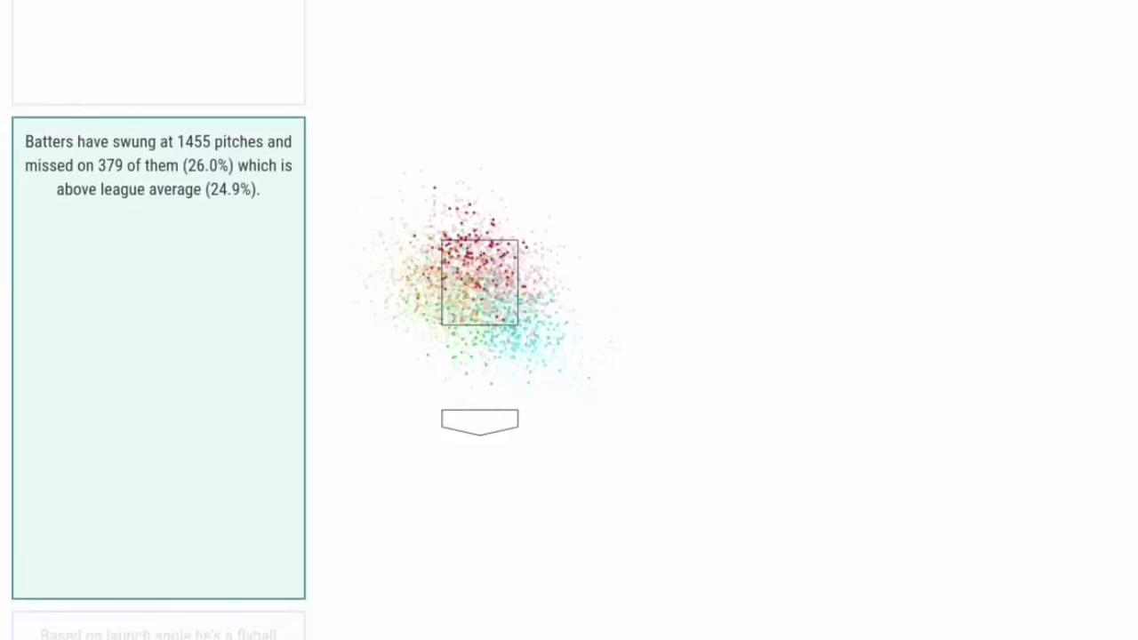
scroll(158, 320, "down", 6)
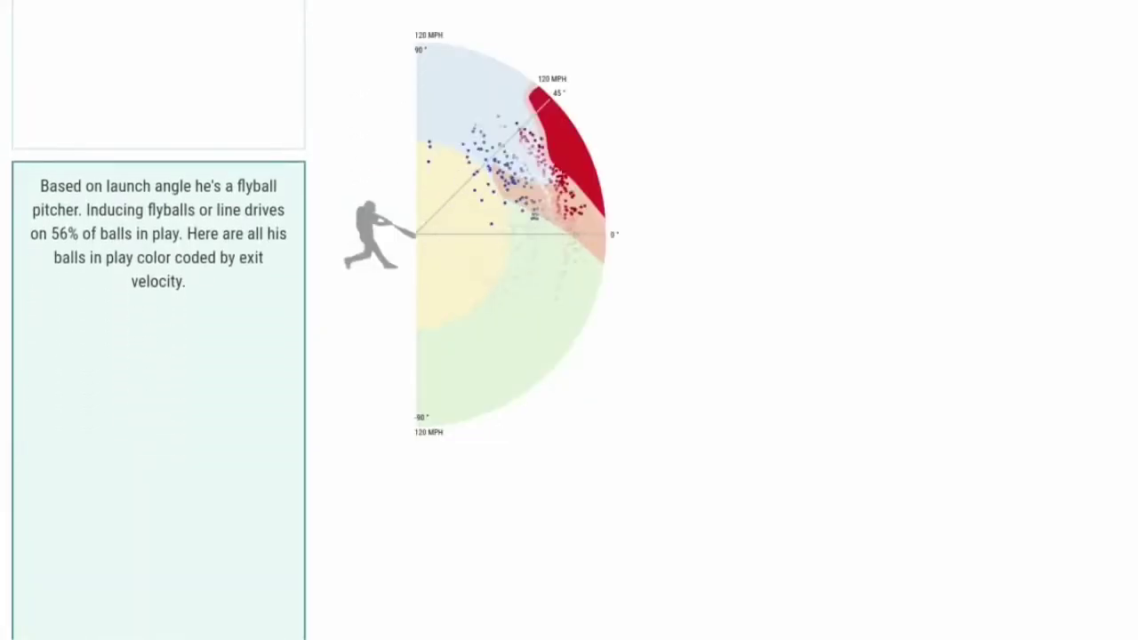
scroll(158, 320, "down", 5)
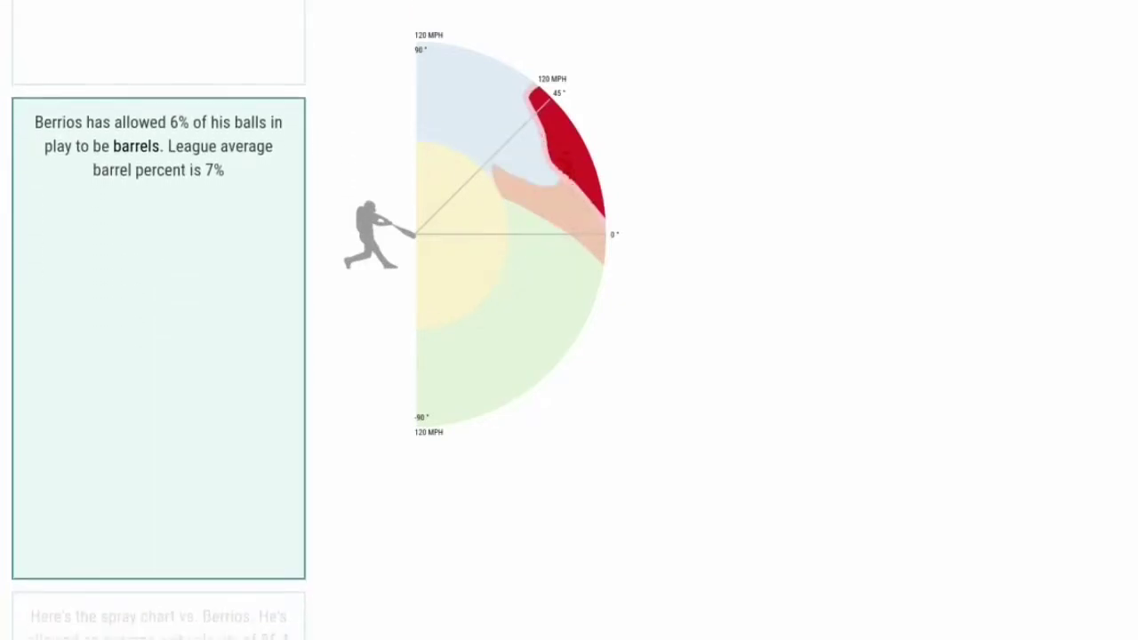
scroll(158, 320, "down", 5)
scroll(158, 320, "down", 4)
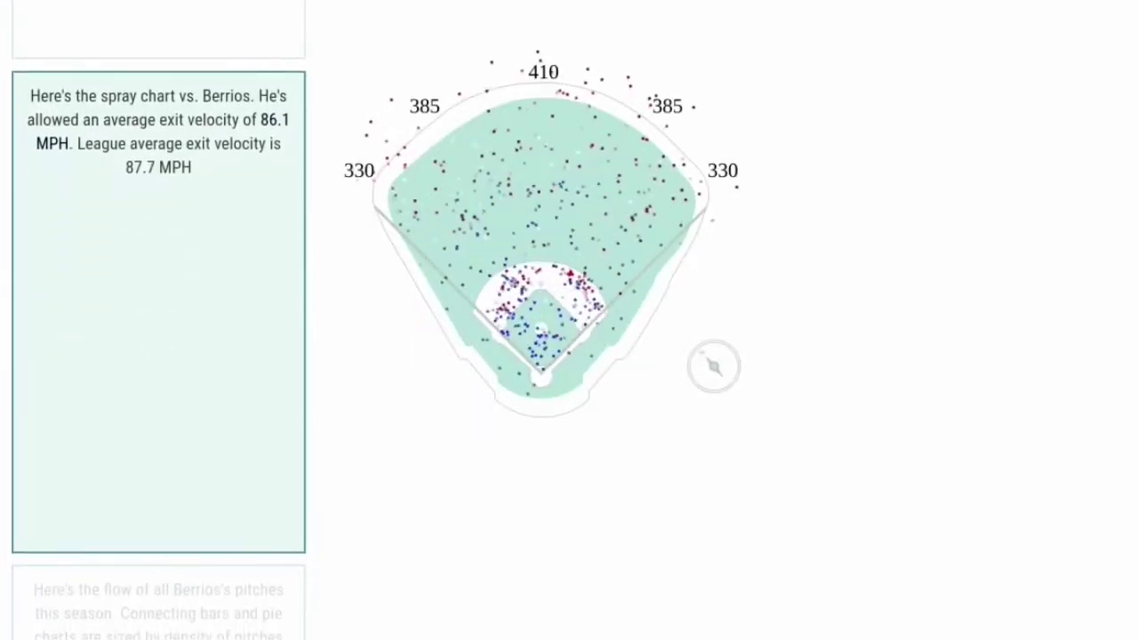
scroll(158, 320, "down", 5)
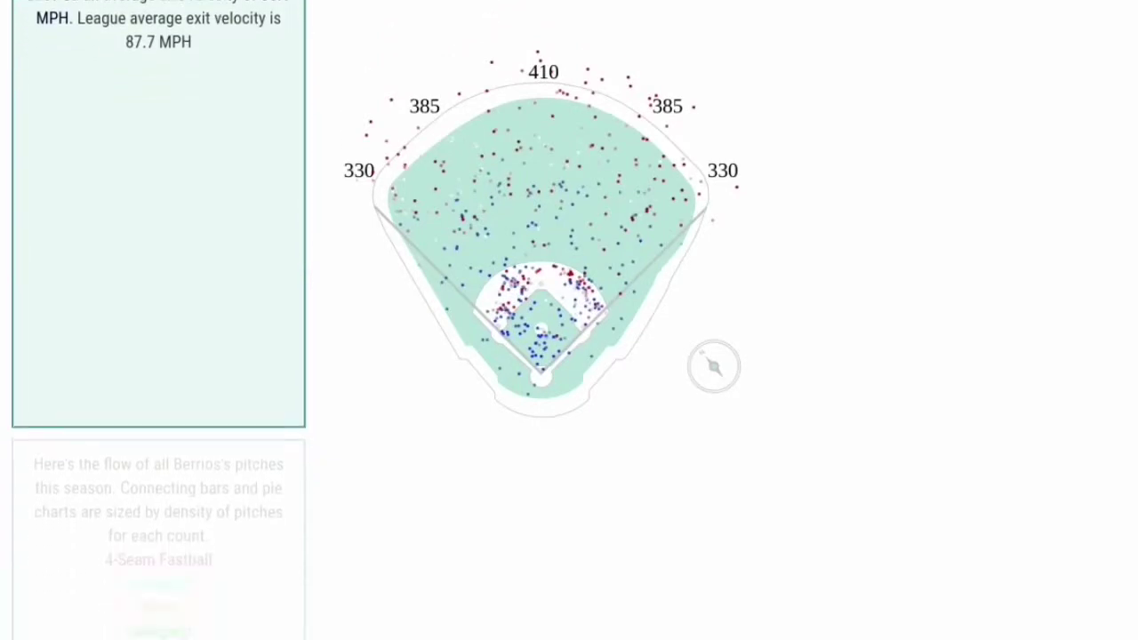
scroll(341, 375, "down", 1)
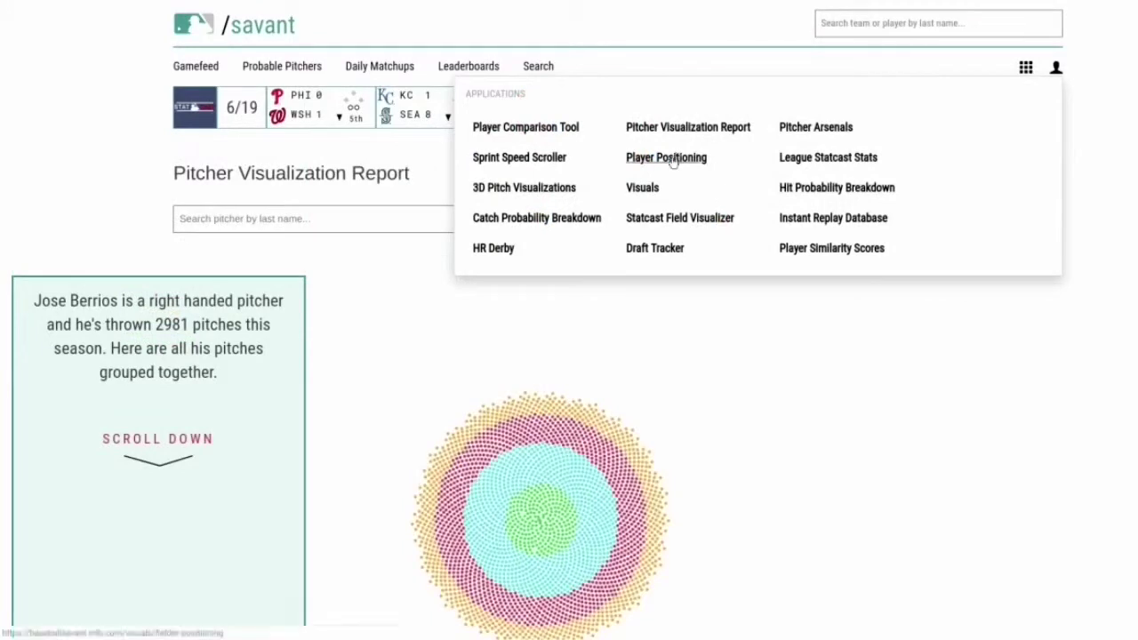
- Open Player Positioning and expand the Position dropdown under Options
left_click(673, 161)
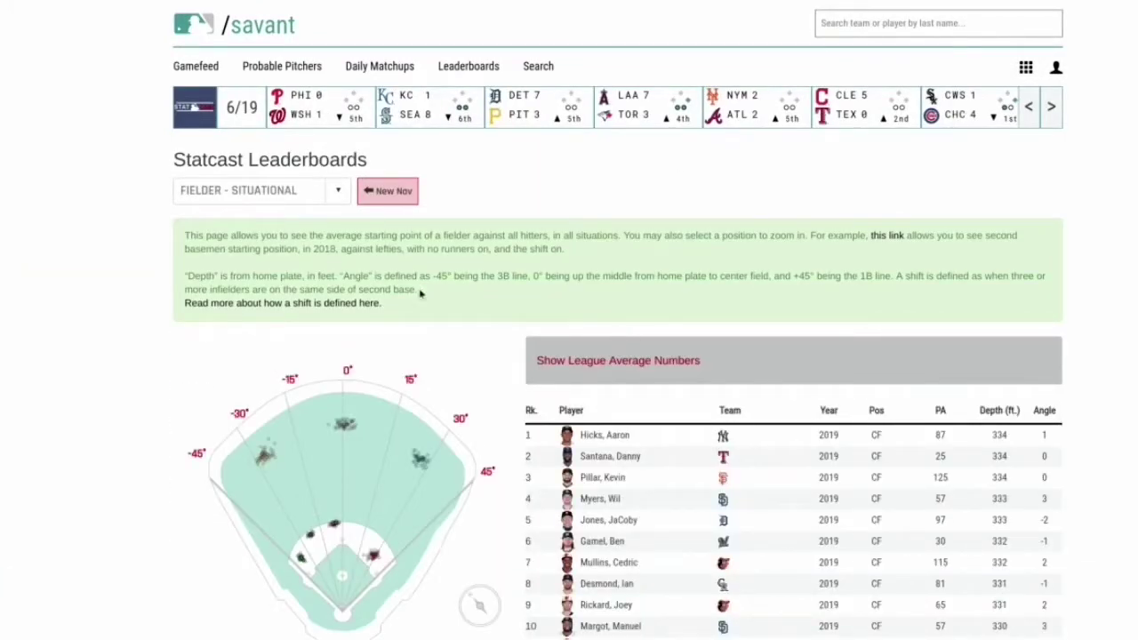
scroll(420, 294, "down", 5)
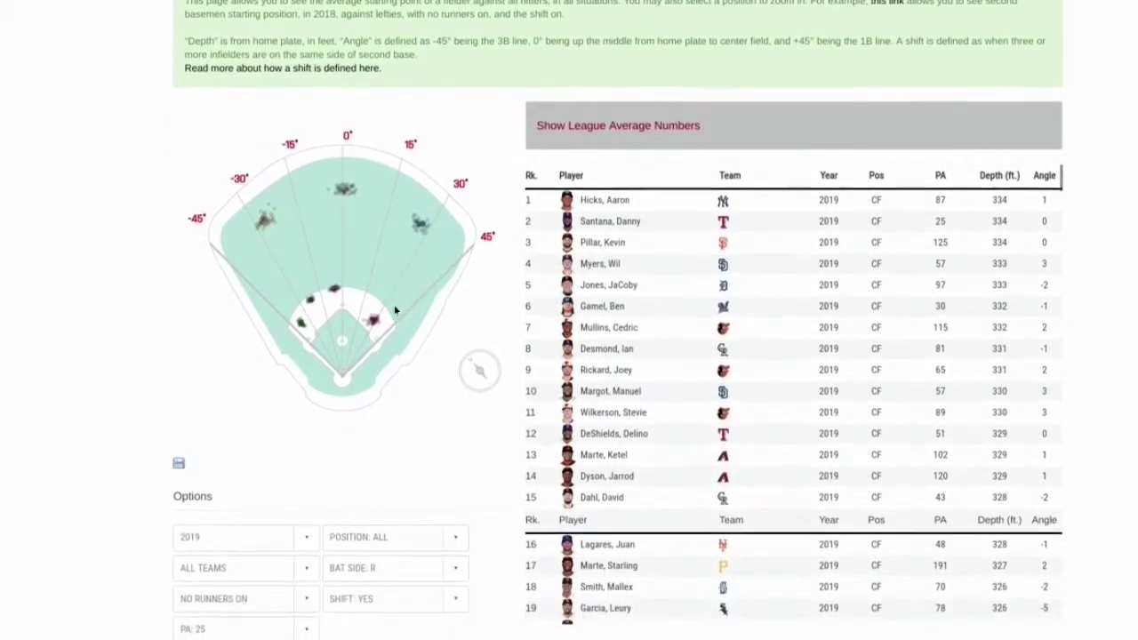
scroll(395, 310, "down", 1)
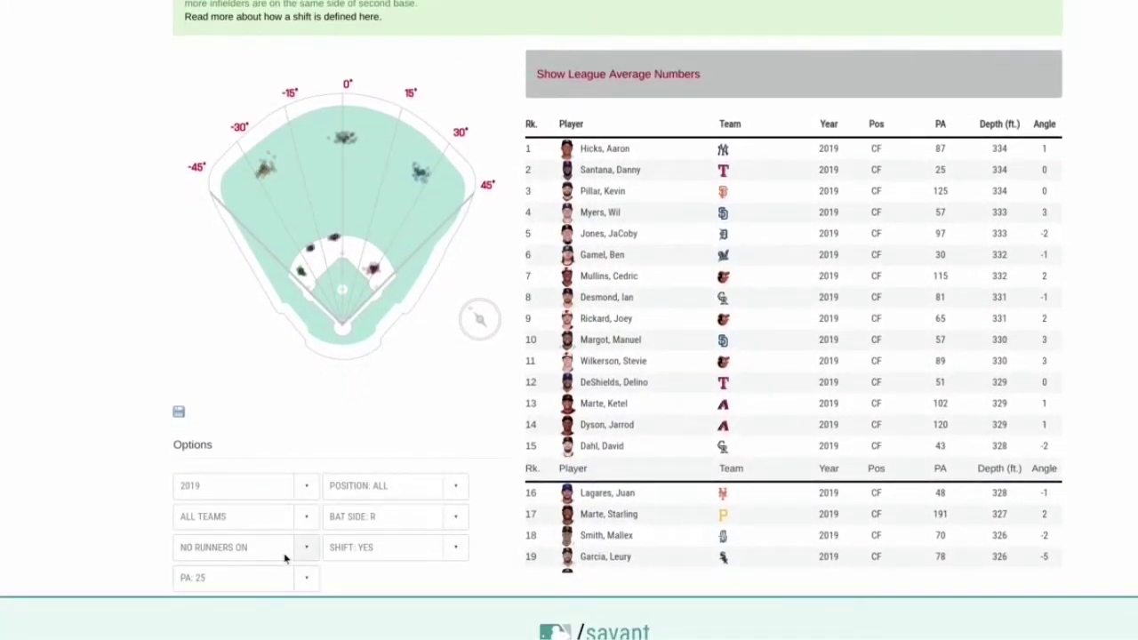
left_click(384, 488)
- Filter to POSITION: CF and sort Depth (ft.) ascending, shallowest 316 ft first
left_click(392, 440)
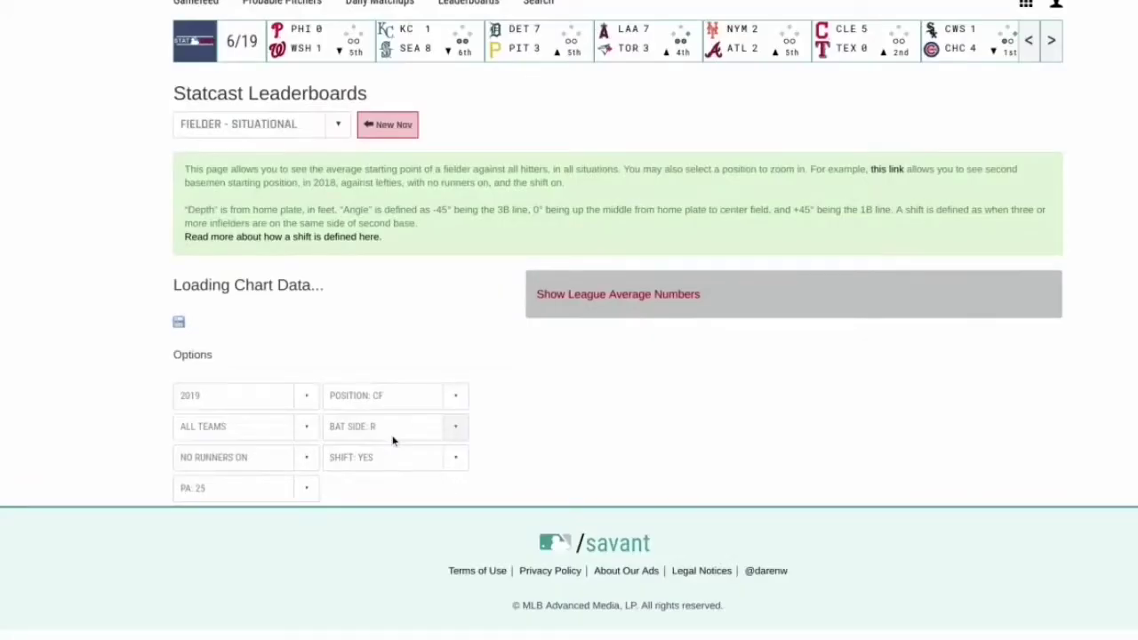
scroll(393, 440, "down", 3)
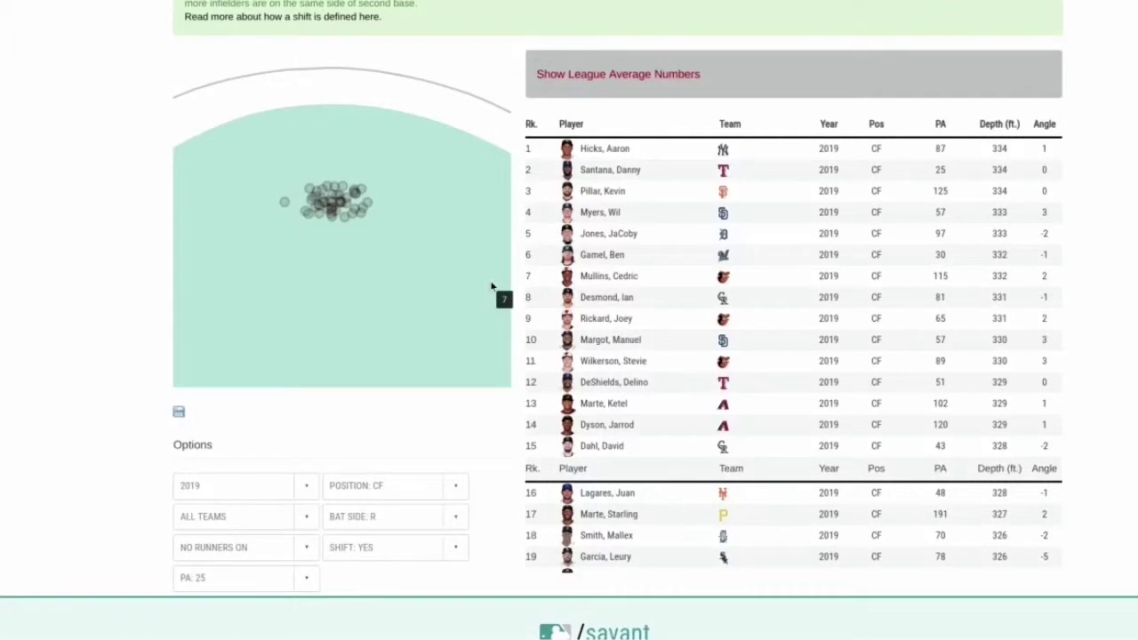
left_click(1005, 124)
left_click(1005, 125)
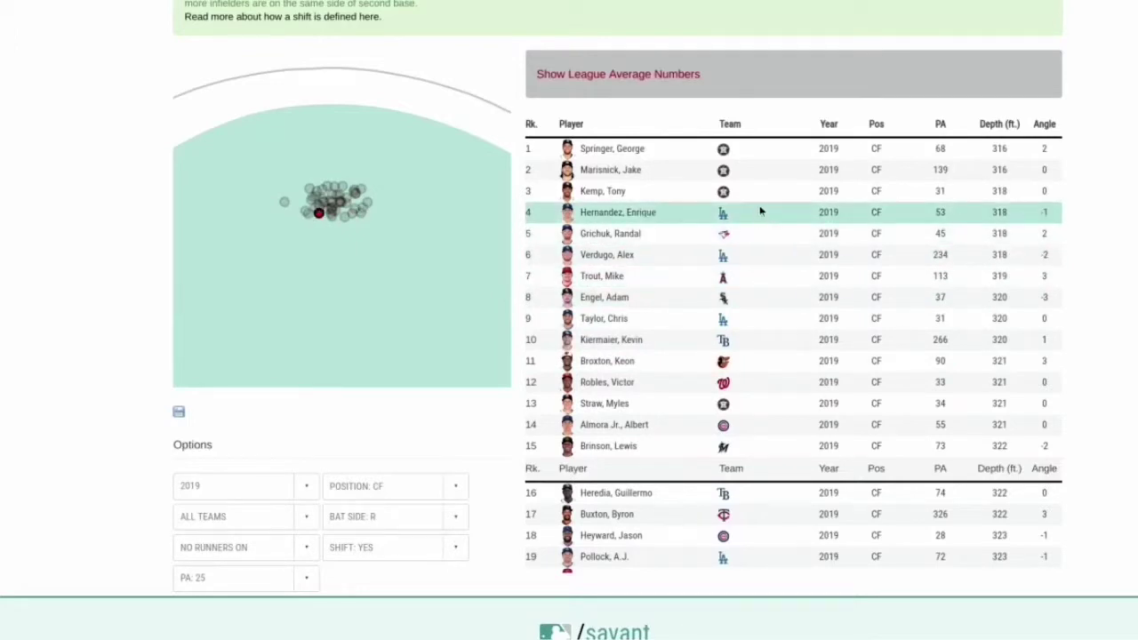
scroll(758, 189, "up", 5)
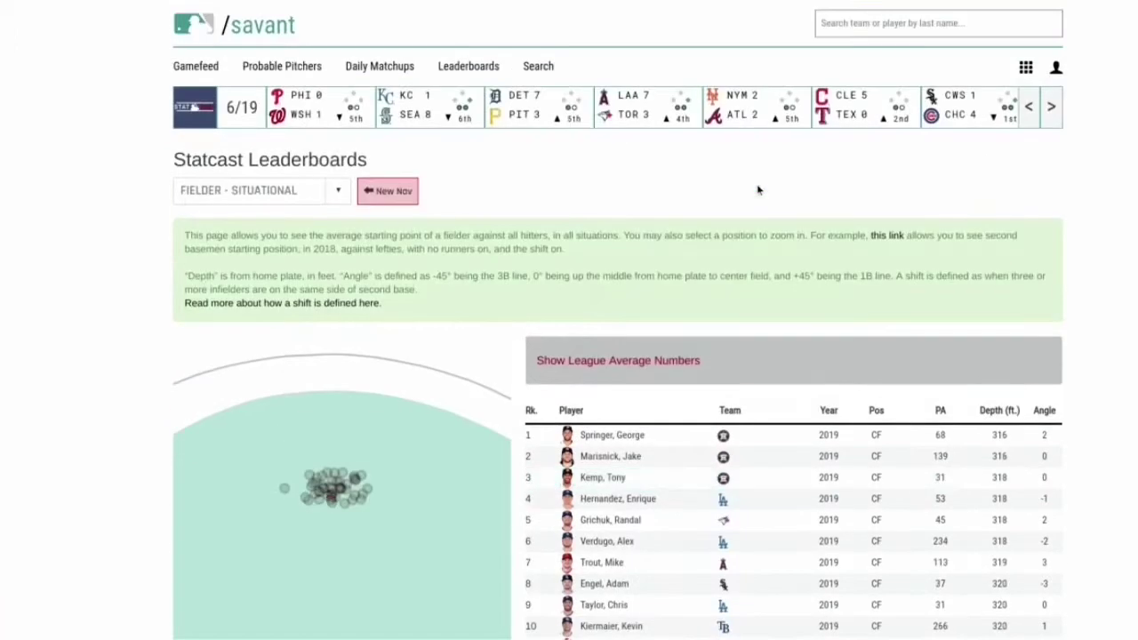
- Open Pitcher Arsenals and load Berrios, Jose from the RHP dropdown
left_click(1024, 68)
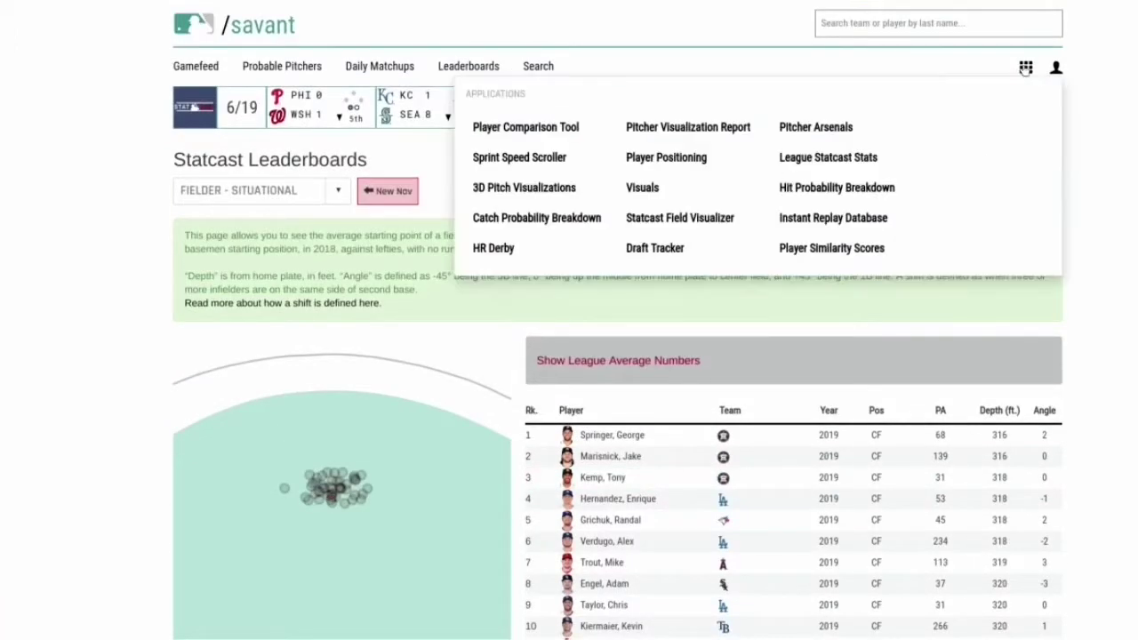
left_click(815, 128)
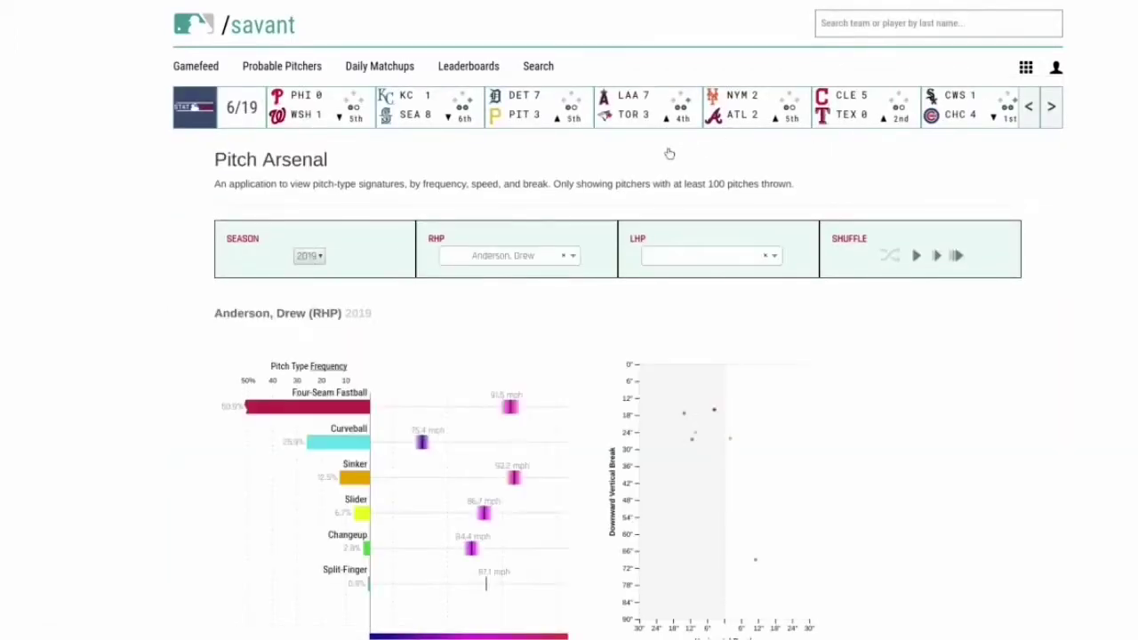
left_click(571, 258)
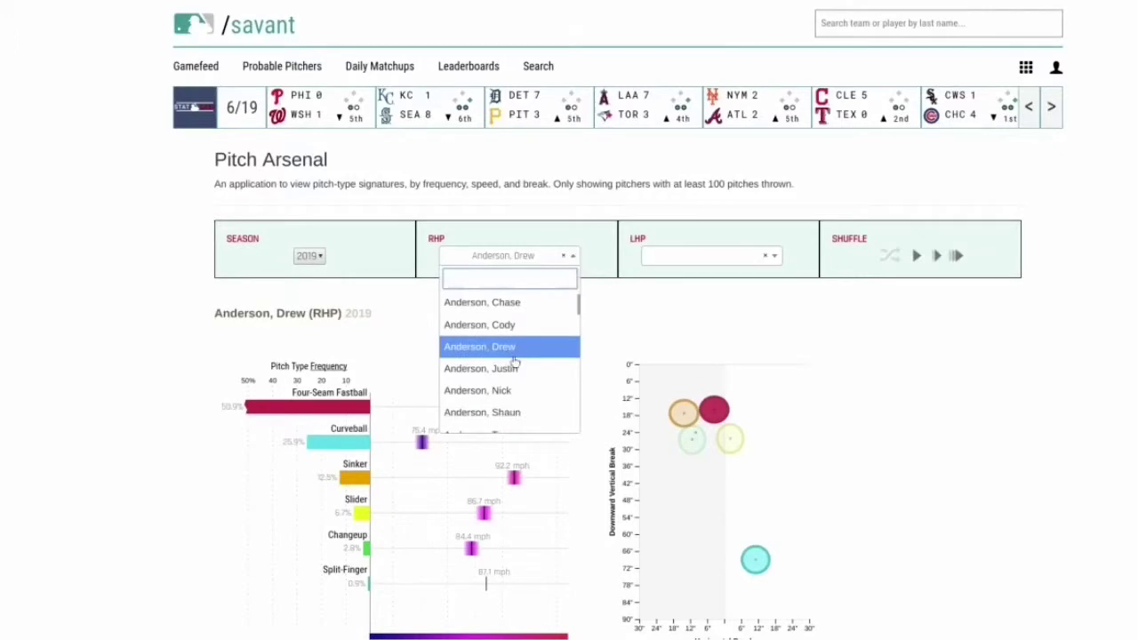
scroll(515, 362, "down", 4)
scroll(515, 361, "down", 5)
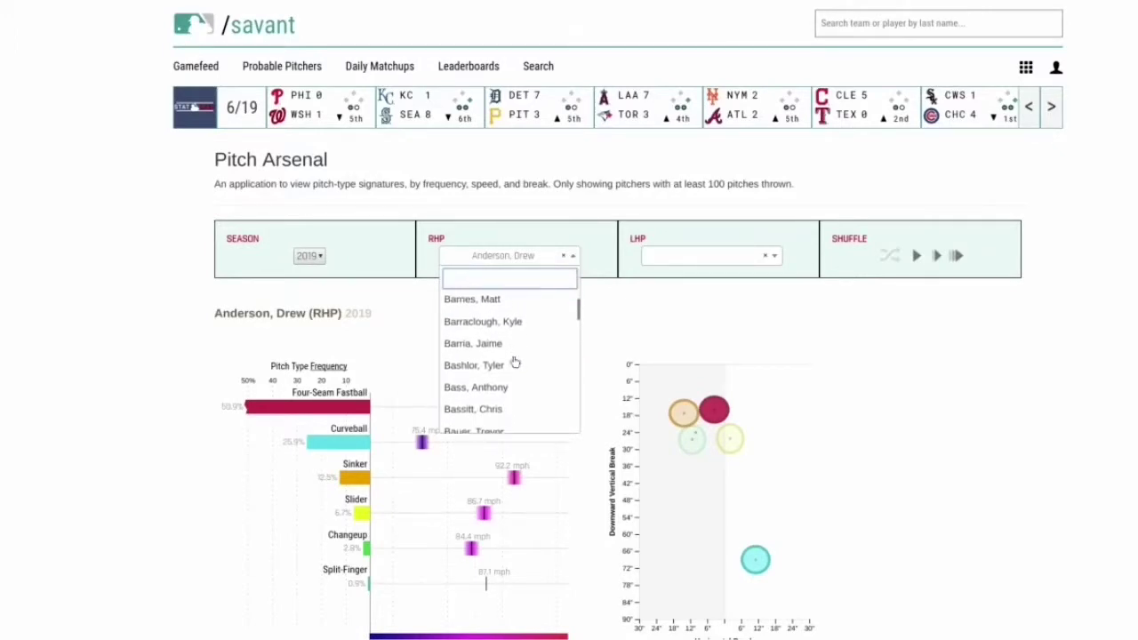
scroll(511, 362, "down", 3)
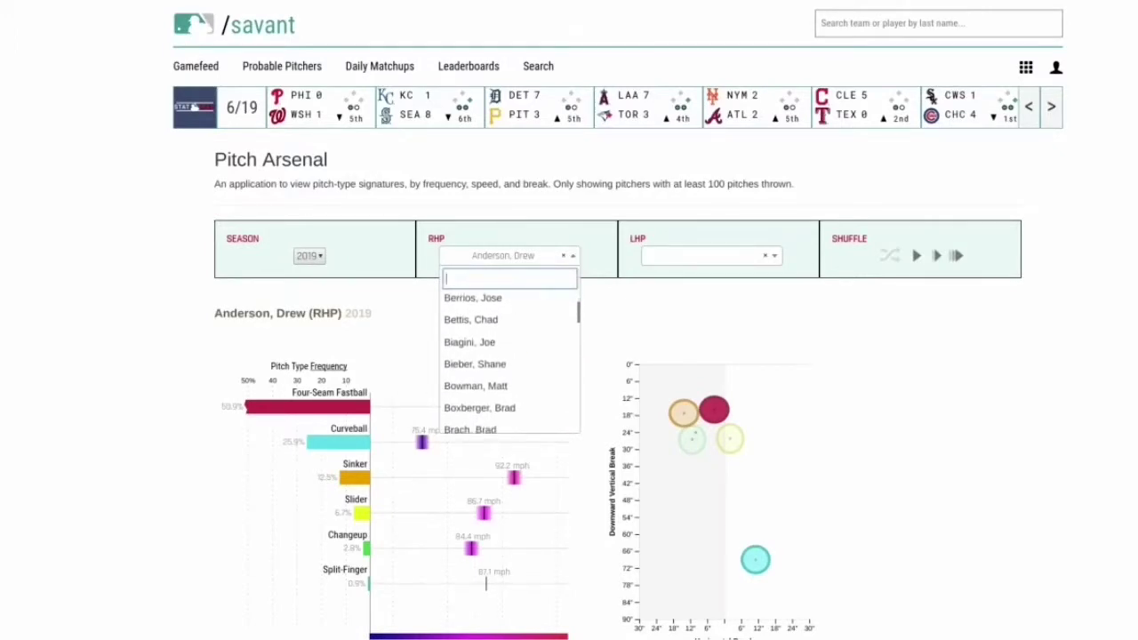
left_click(498, 298)
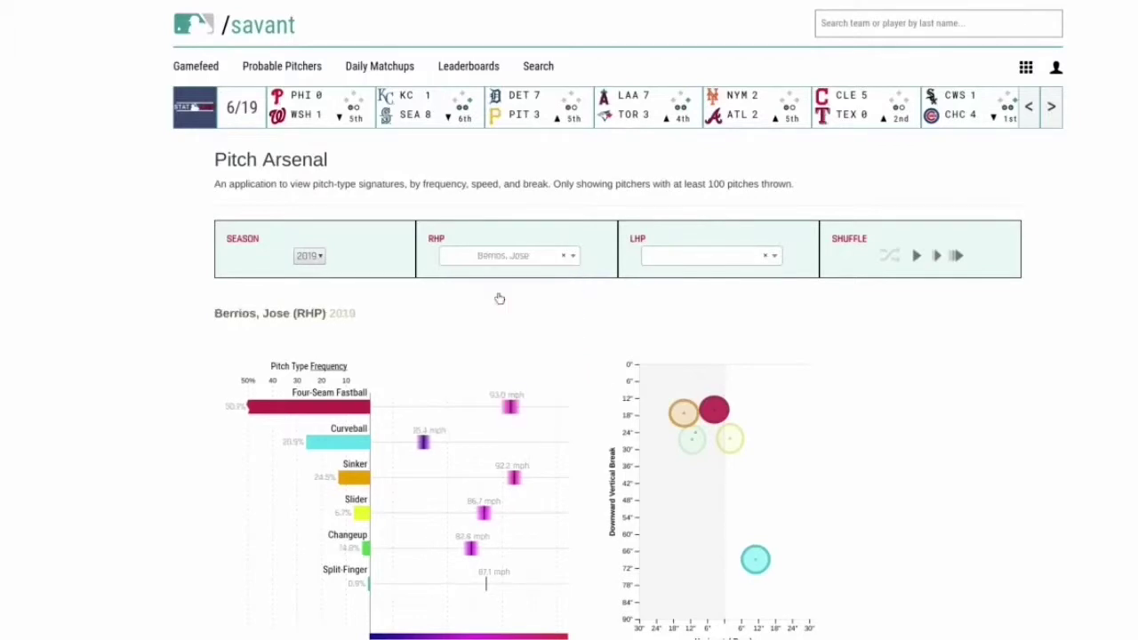
- Toggle the League Avg overlay on and off over Berrios's 2019 arsenal charts
scroll(111, 227, "down", 2)
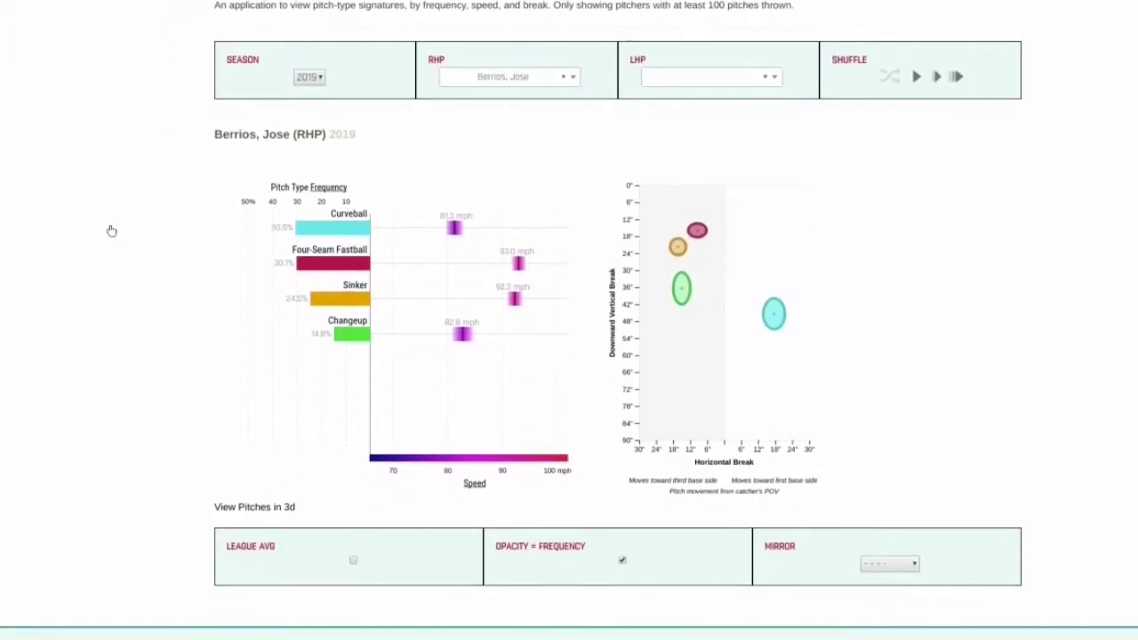
scroll(111, 230, "up", 1)
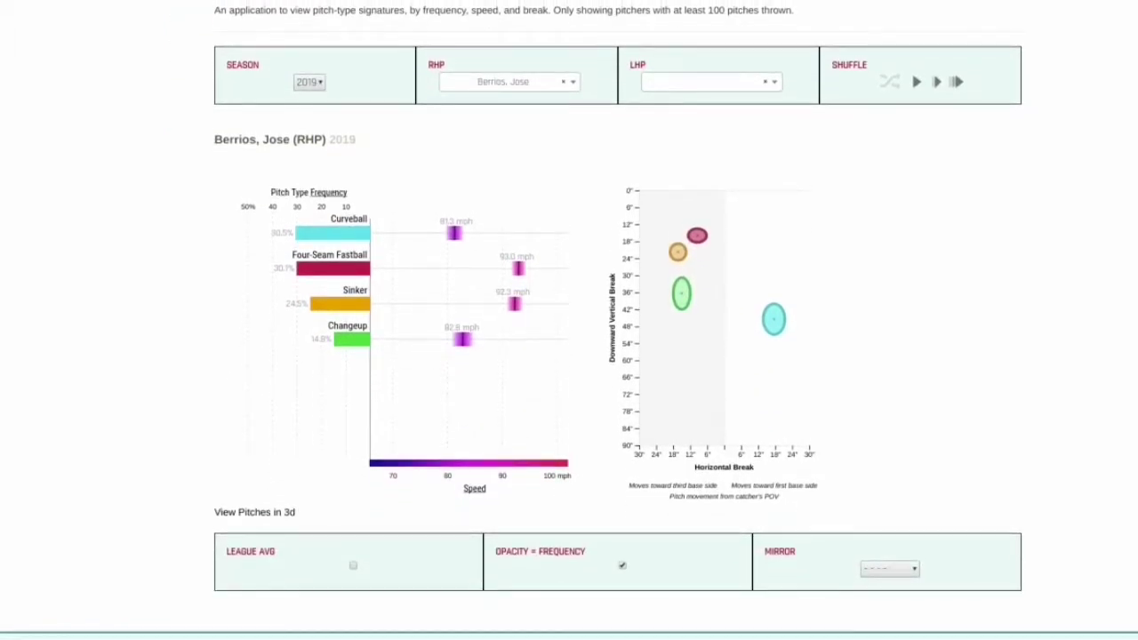
left_click(353, 566)
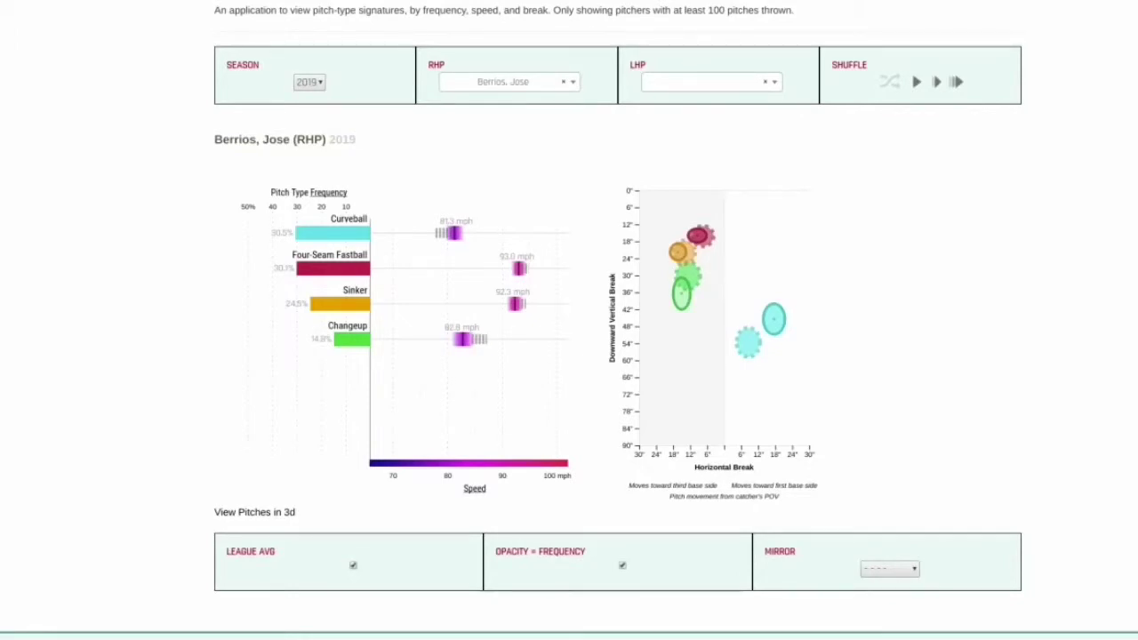
left_click(354, 567)
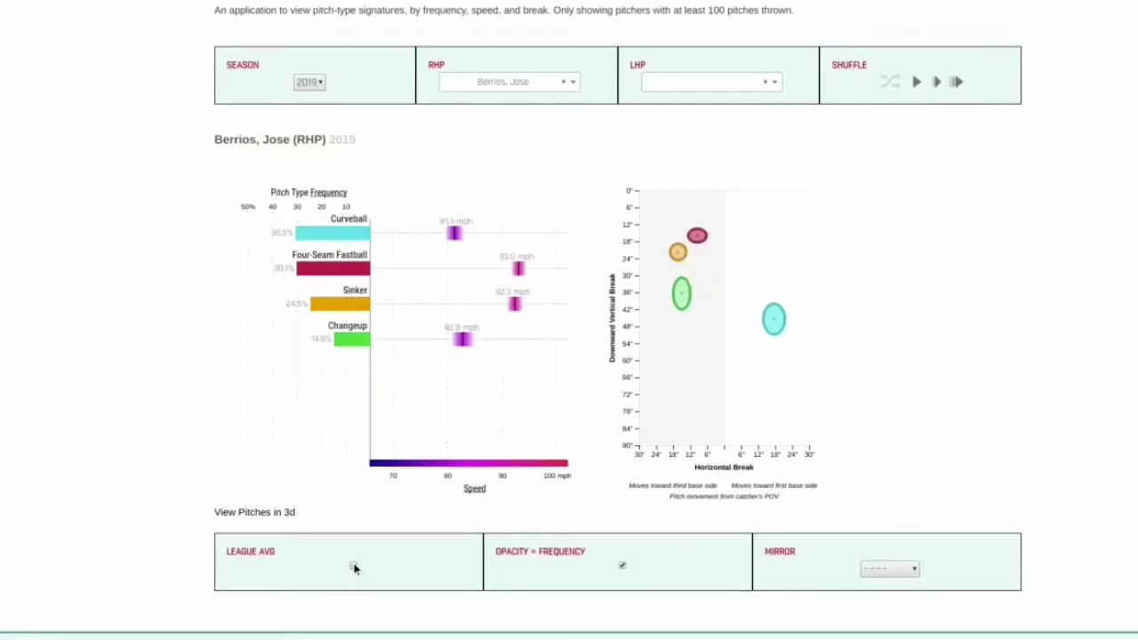
scroll(437, 472, "up", 3)
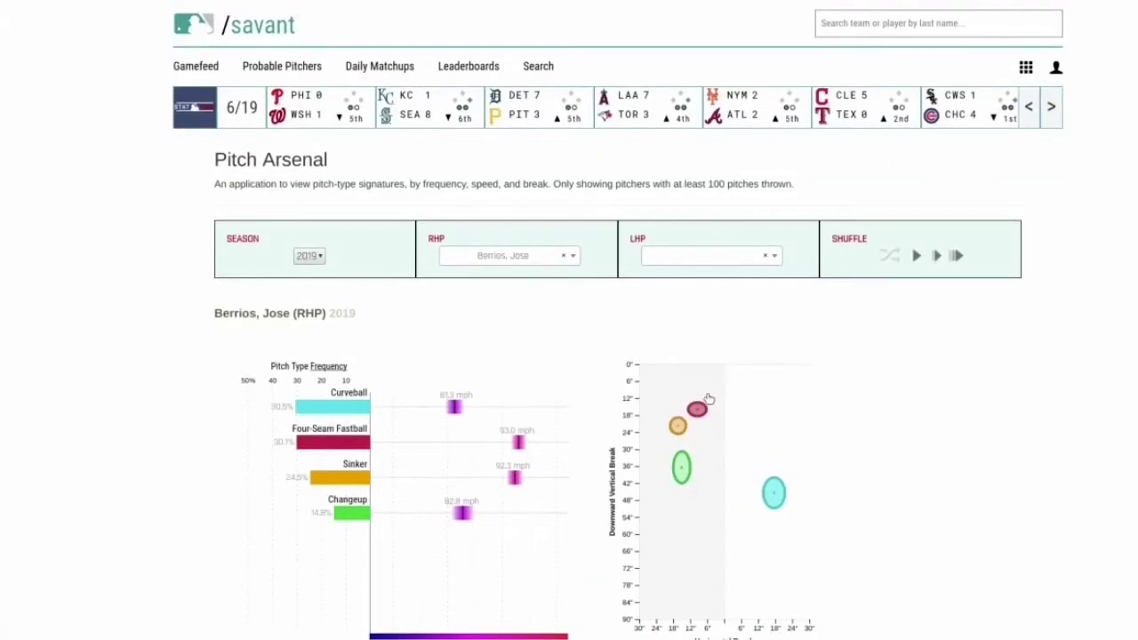
- Cycle through random pitchers' arsenals, reaching a right-hander led by sliders at 46.7%
left_click(916, 255)
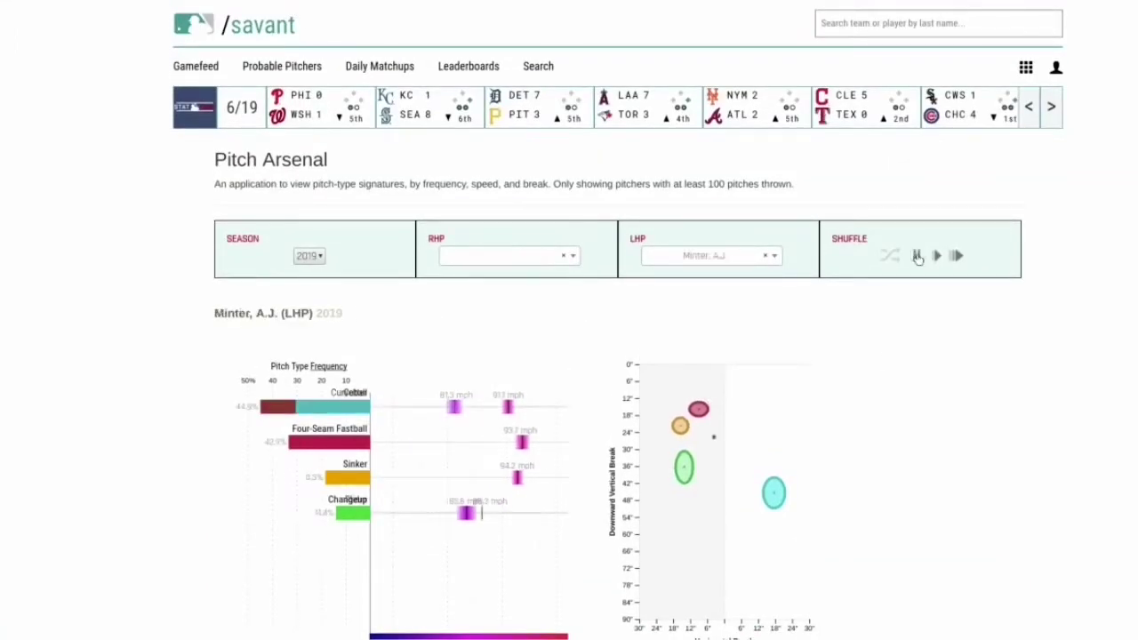
scroll(877, 364, "down", 1)
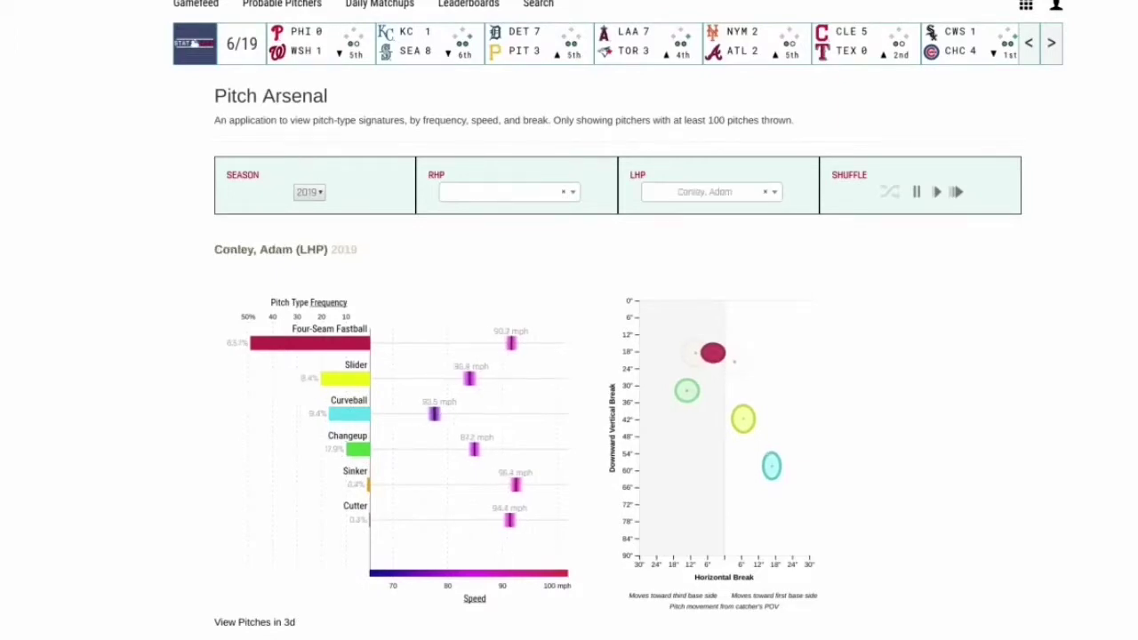
scroll(877, 364, "up", 1)
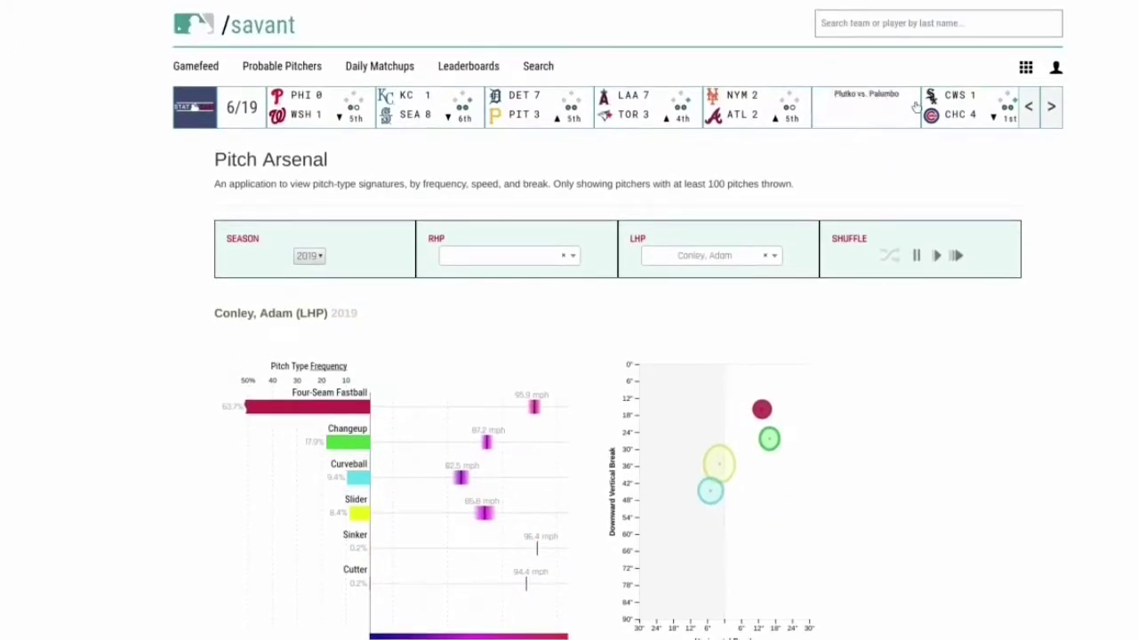
mouse_move(1009, 68)
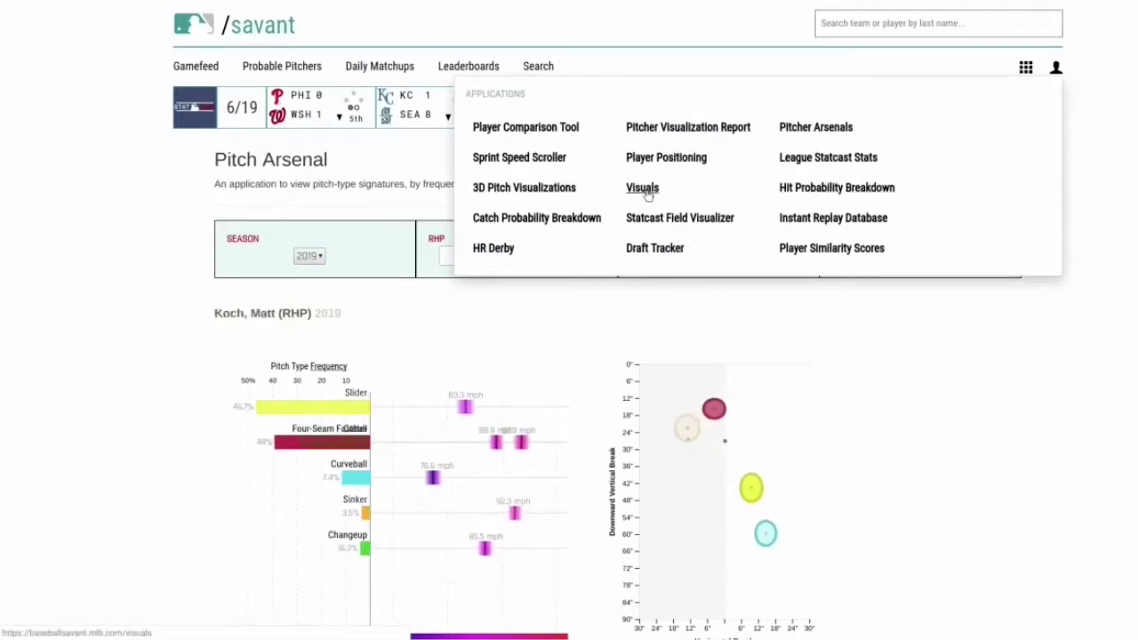
- Open Visuals, then Pitching Distributions, and search for pitcher 'bri'
left_click(642, 189)
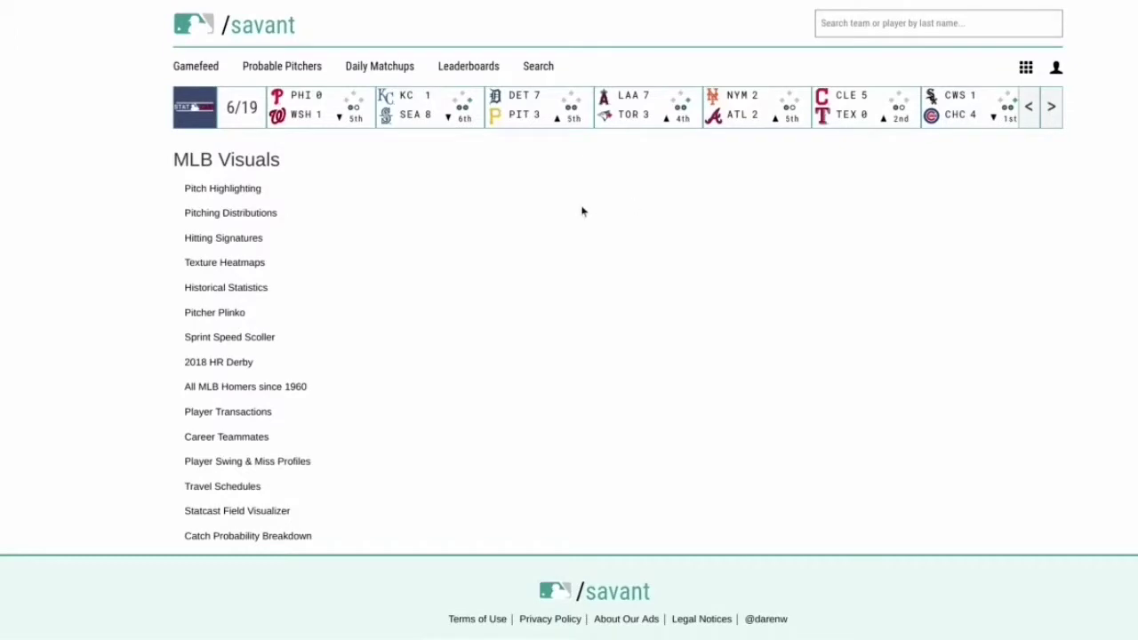
left_click(274, 213)
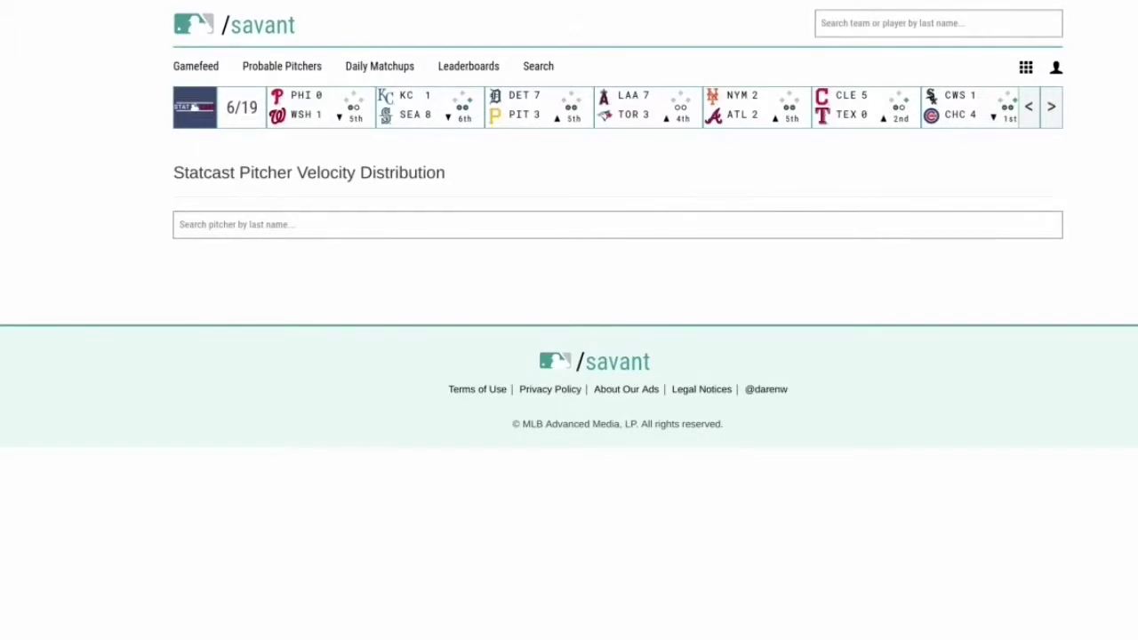
type("bri")
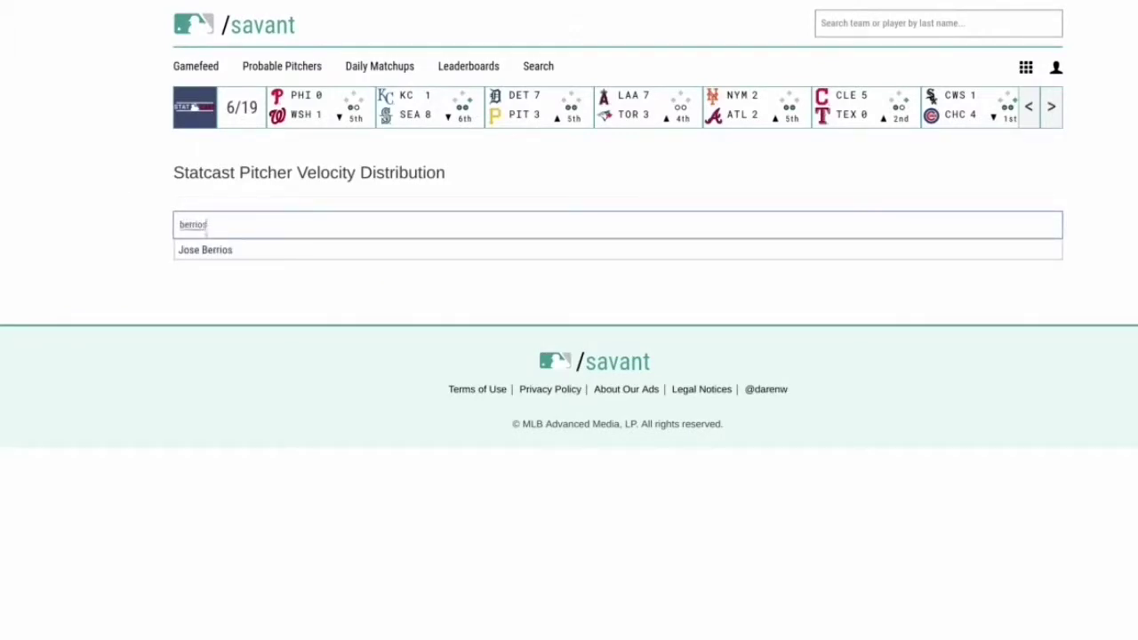
- Chart Jose Berrios's velocity distribution, then switch it to Cody Allen via an 'al' search
left_click(204, 248)
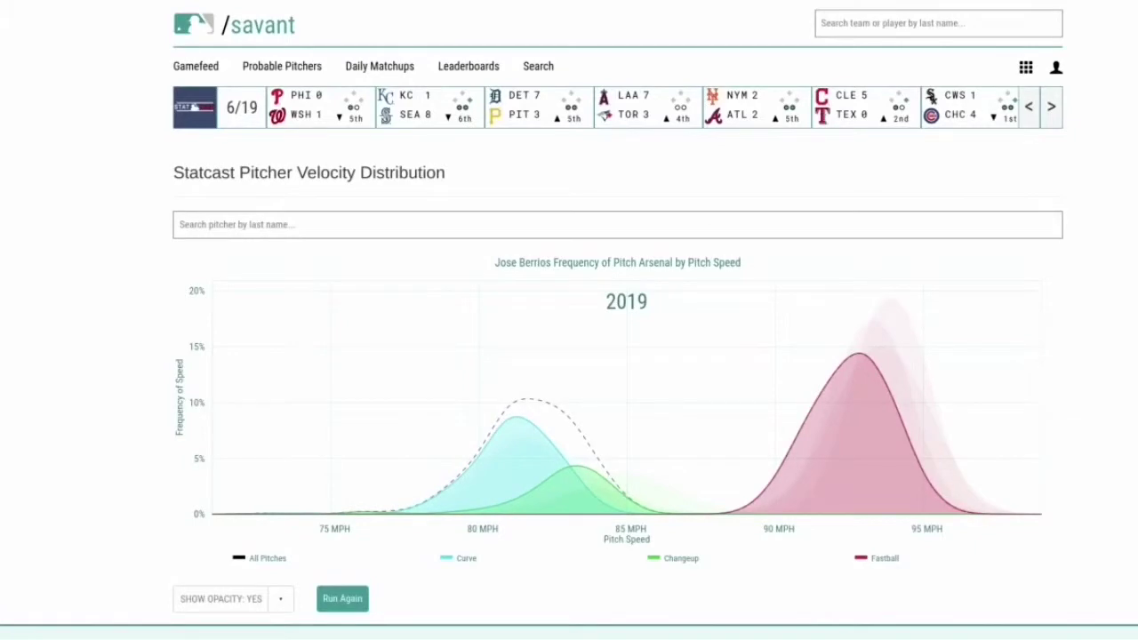
left_click(213, 226)
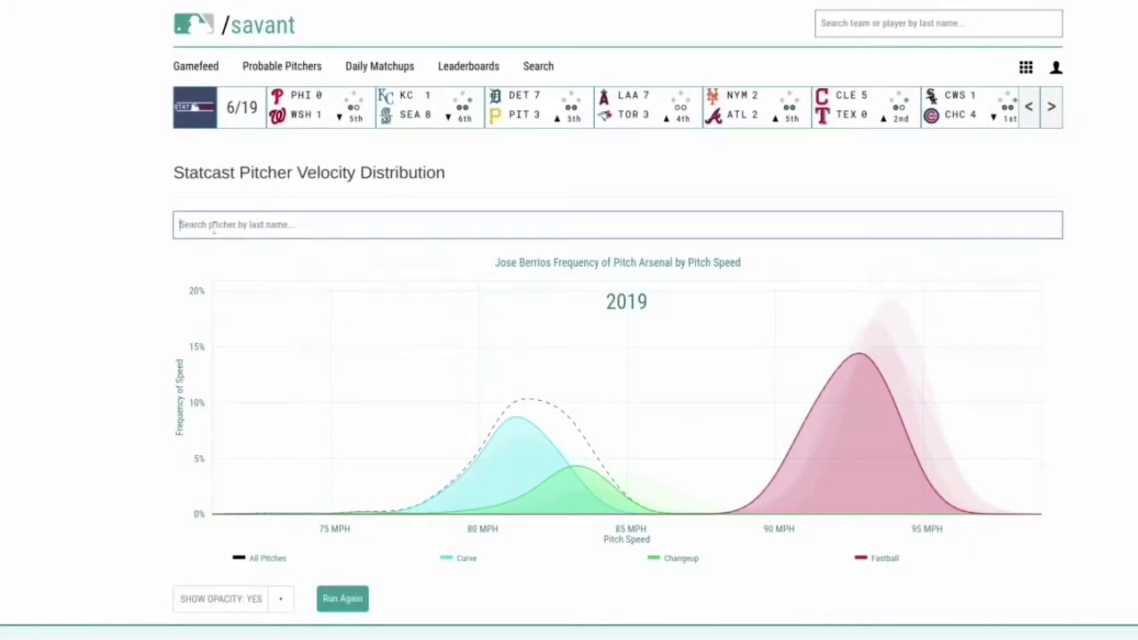
type("allen")
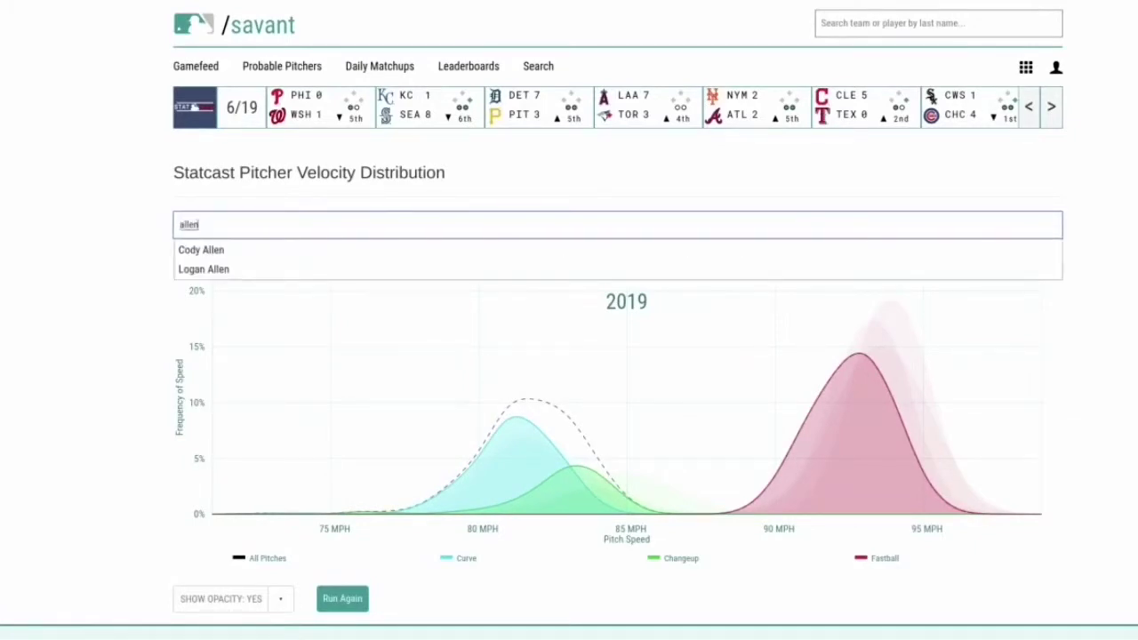
key("Down")
key("Return")
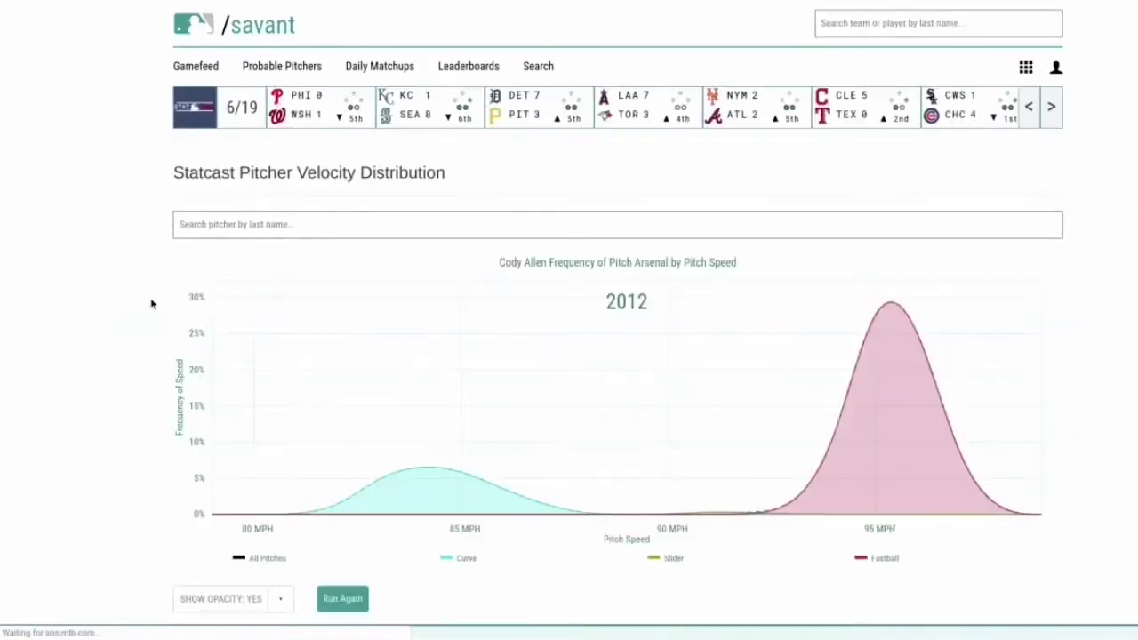
scroll(151, 304, "down", 1)
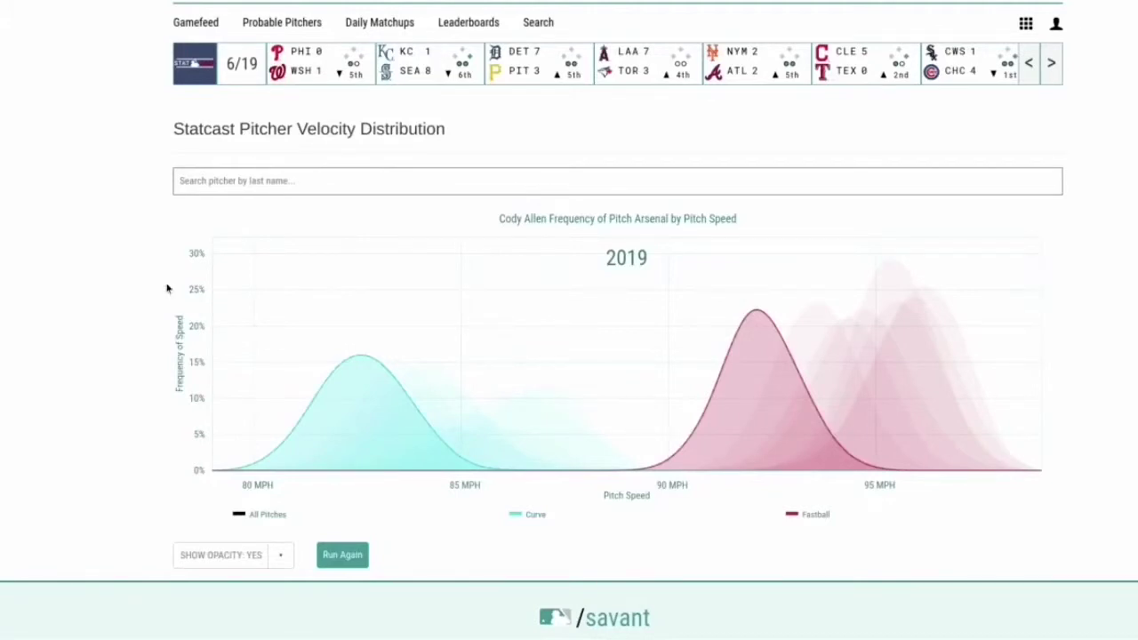
- Open the Pitcher Plinko tool from the MLB Visuals collection
mouse_move(1028, 33)
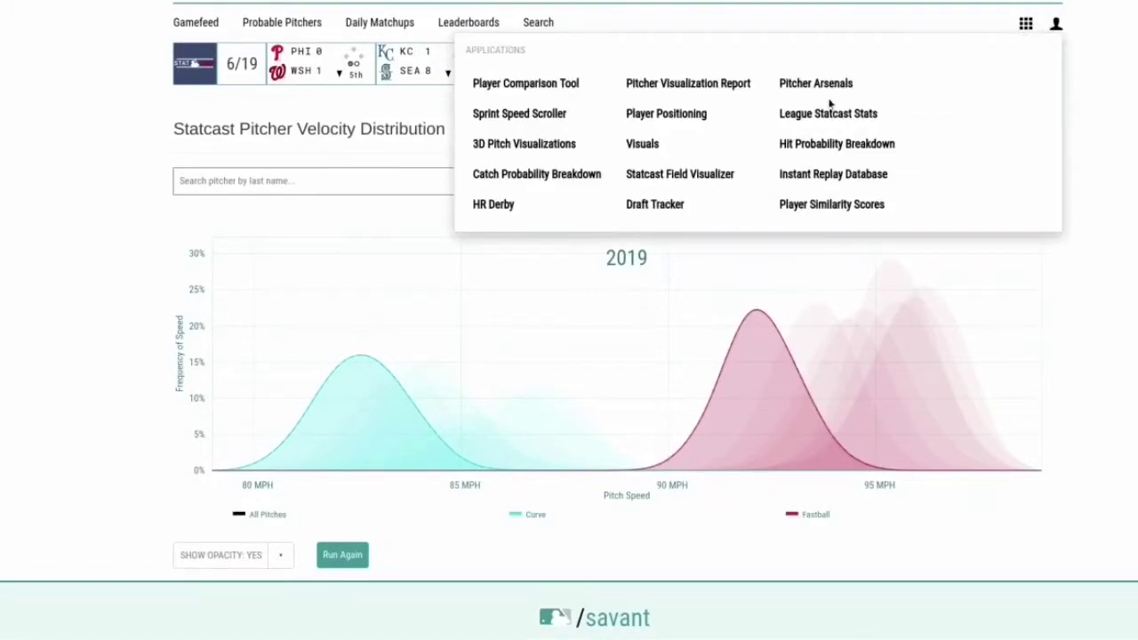
left_click(655, 89)
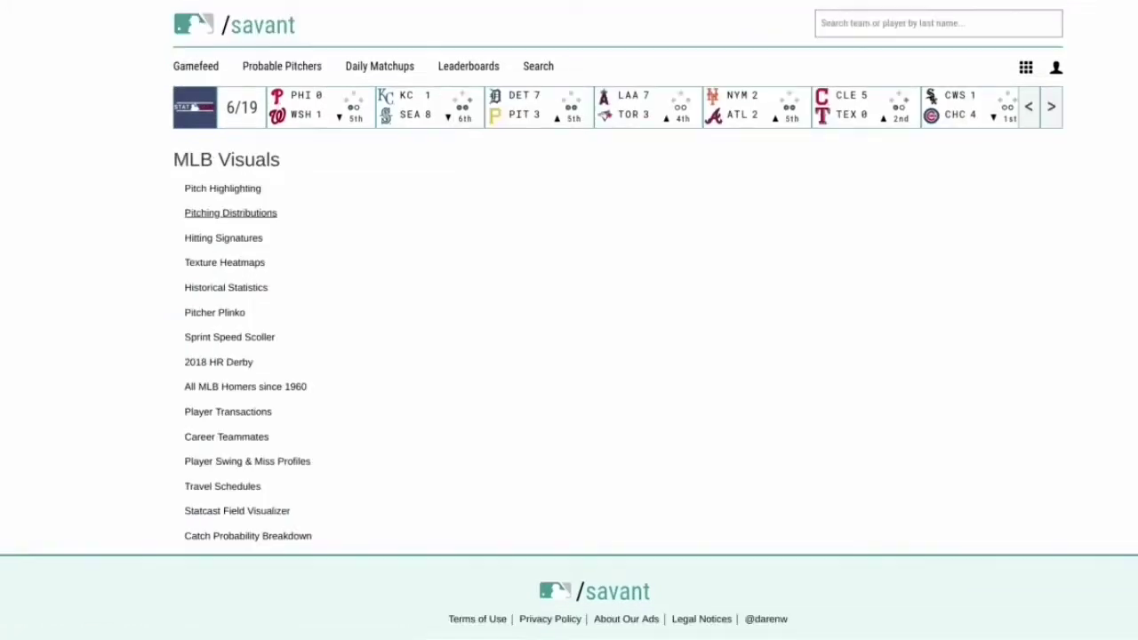
left_click(229, 320)
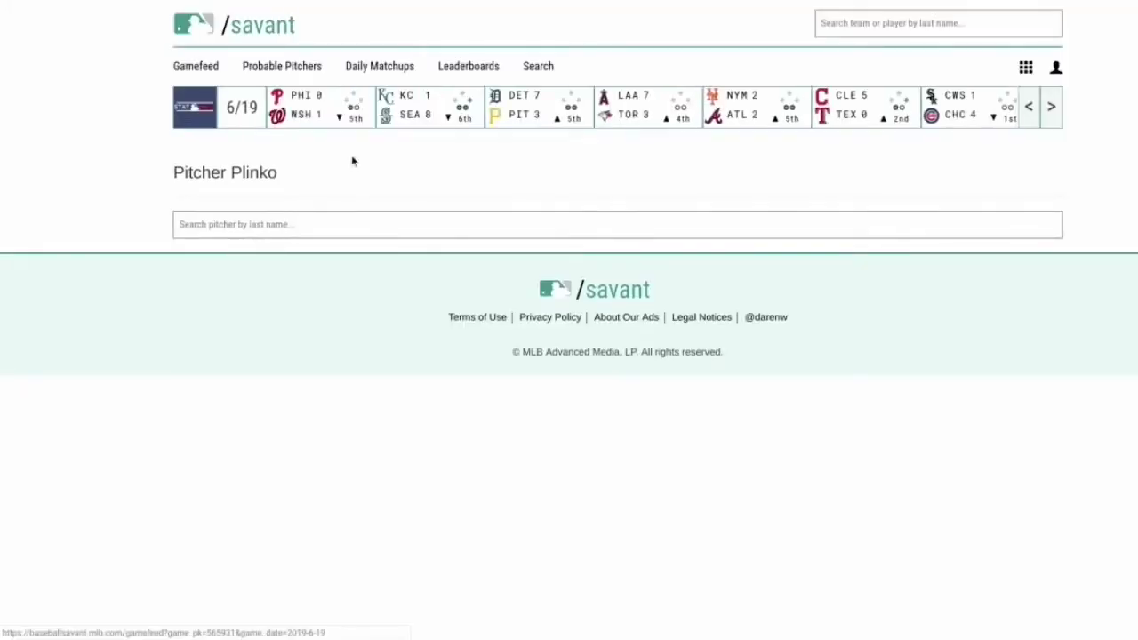
- Search 'berrios', view Jose Berrios's count chart, then go back to the Visuals list
left_click(360, 227)
type("ber")
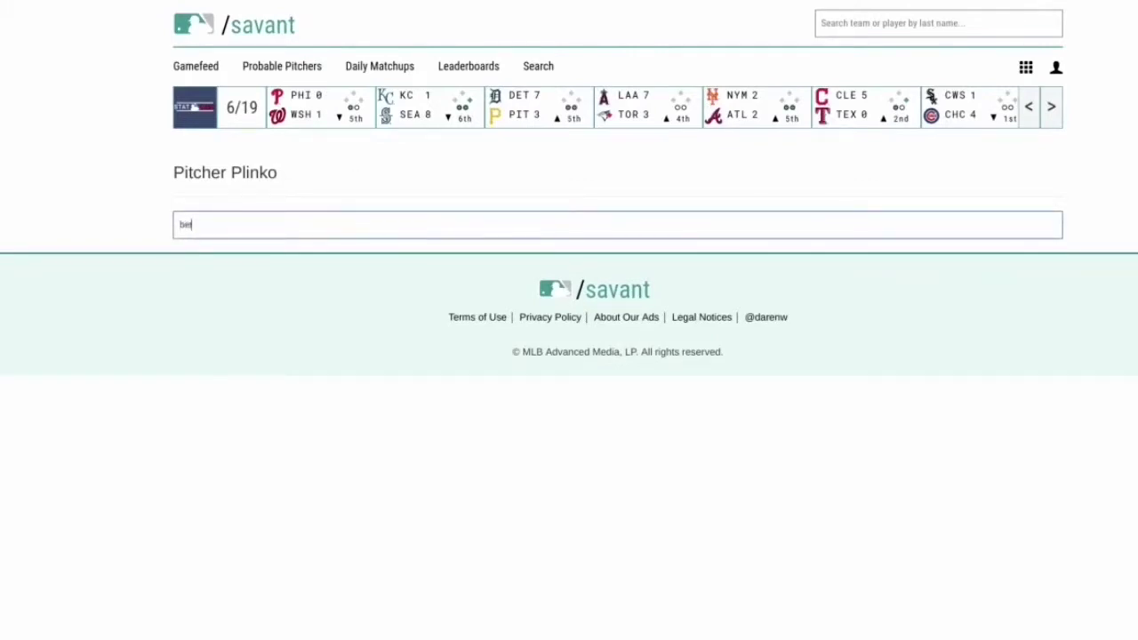
type("rios")
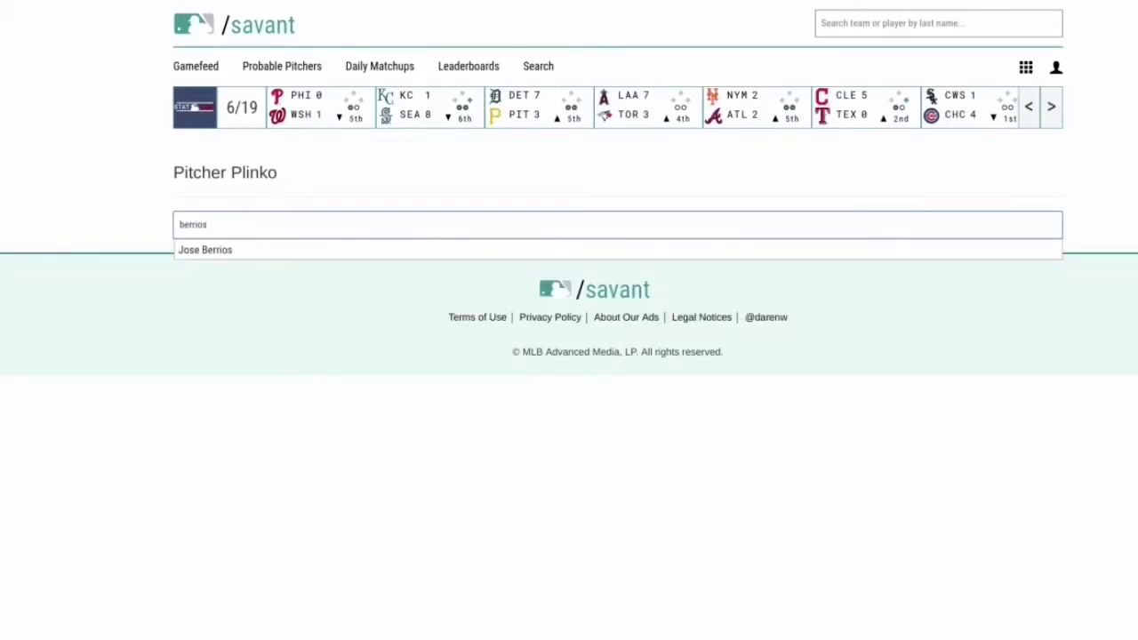
left_click(355, 254)
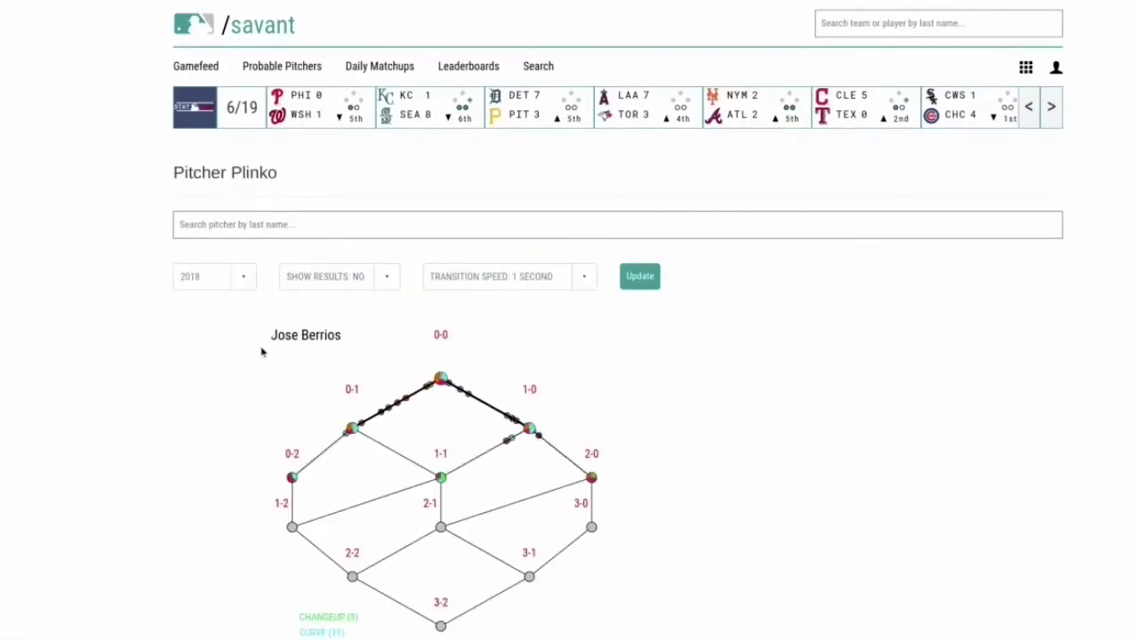
scroll(261, 352, "down", 2)
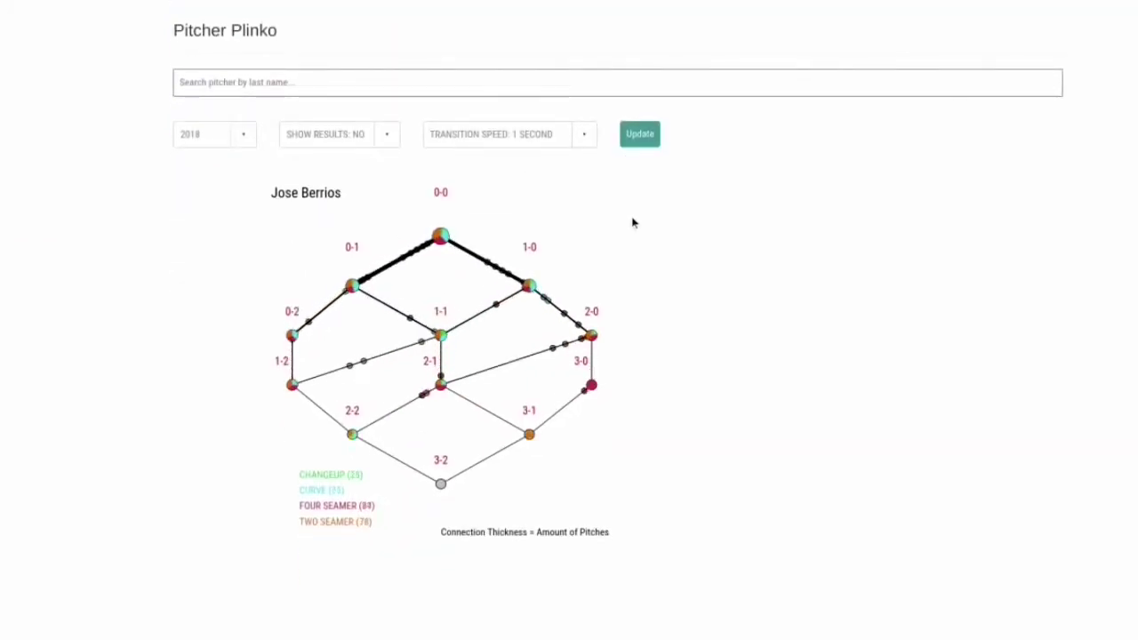
scroll(632, 222, "down", 1)
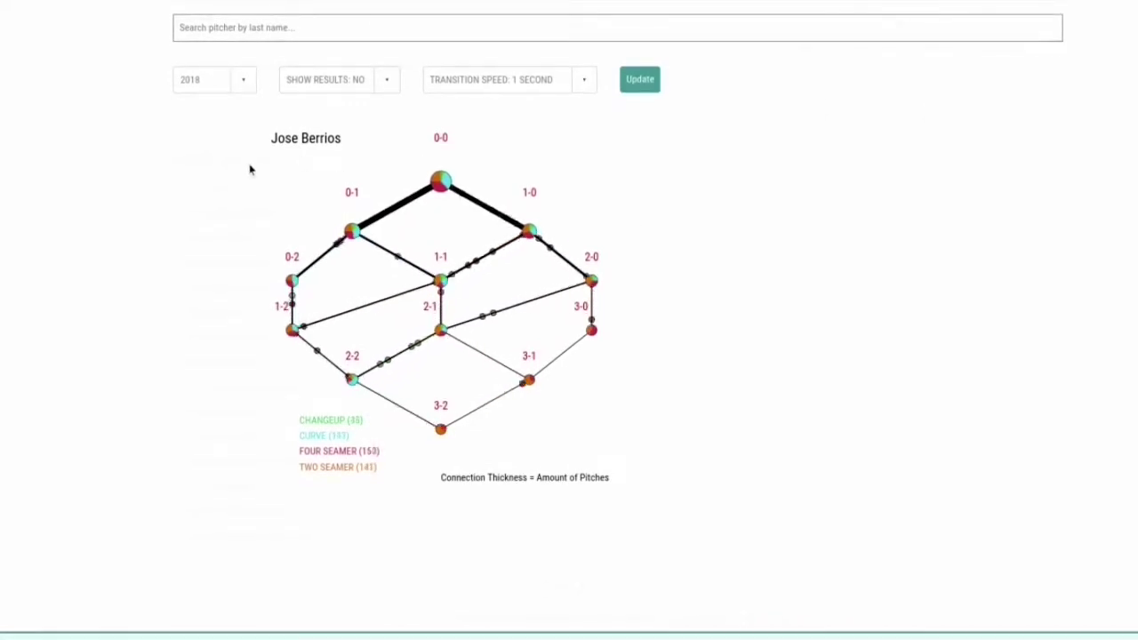
key("alt+Left")
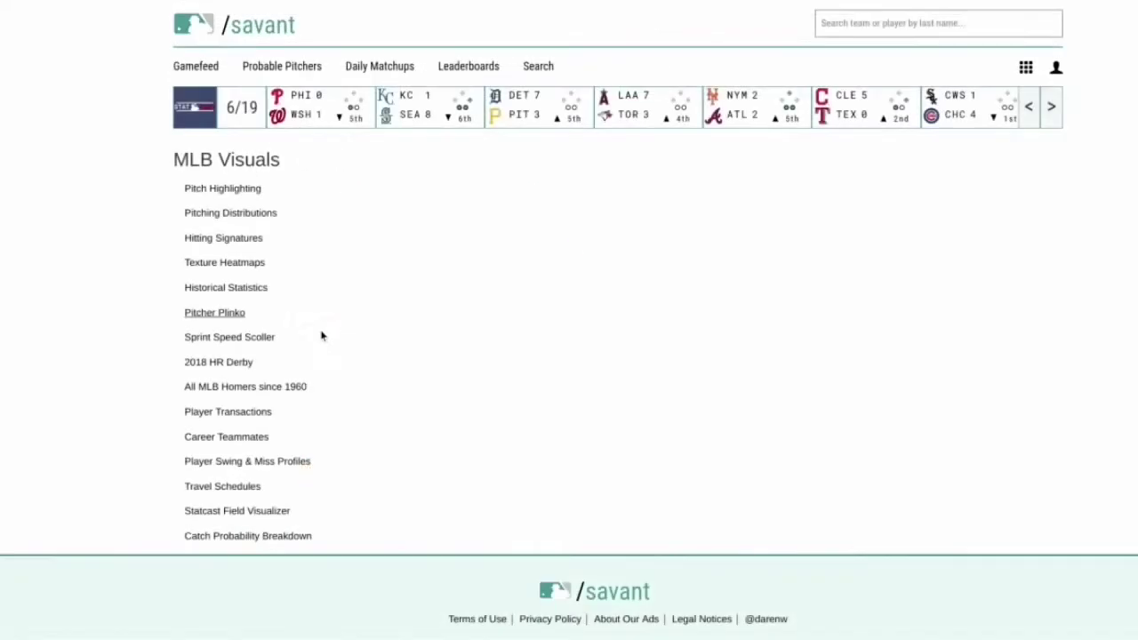
- Open the Player Swing & Miss Profiles zone heatmap and set its chart type to Whiff %
left_click(281, 469)
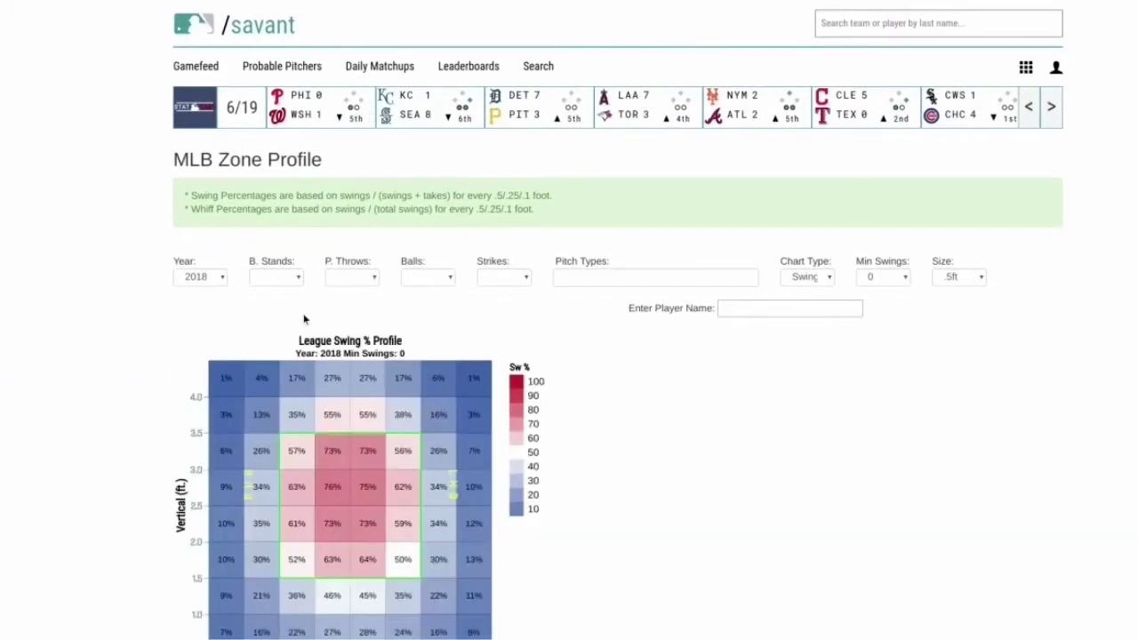
scroll(125, 308, "down", 2)
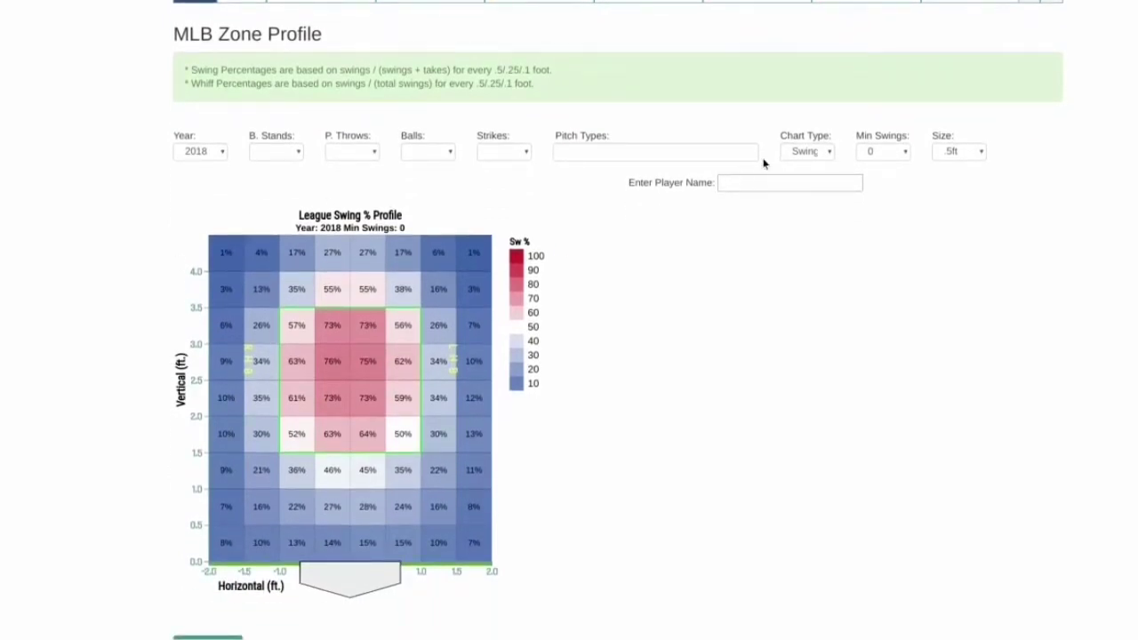
left_click(801, 153)
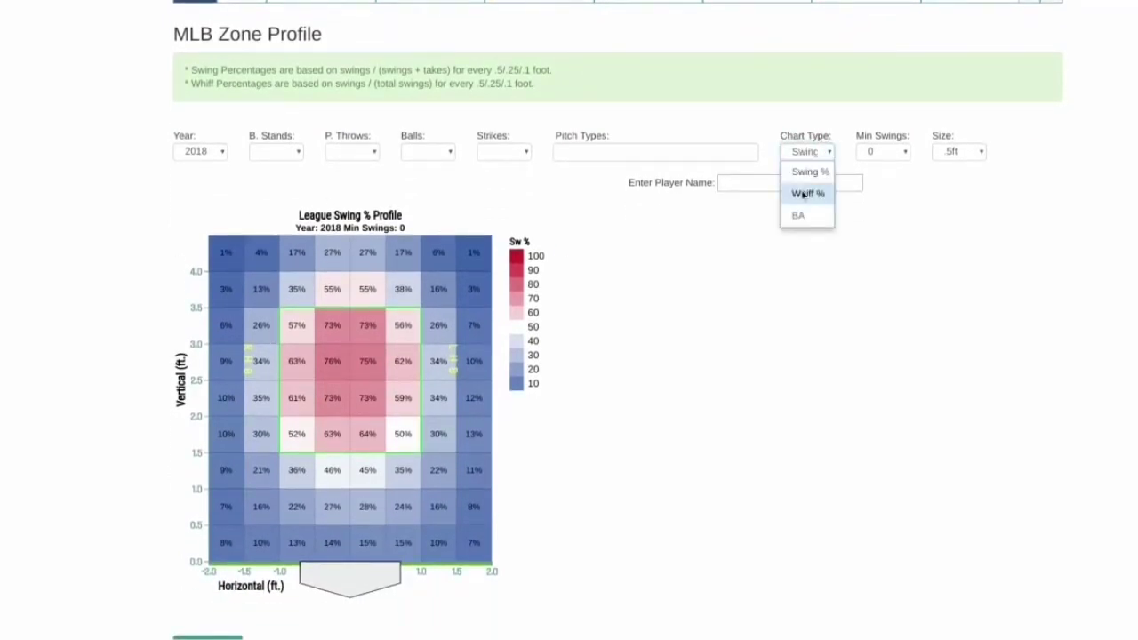
left_click(803, 193)
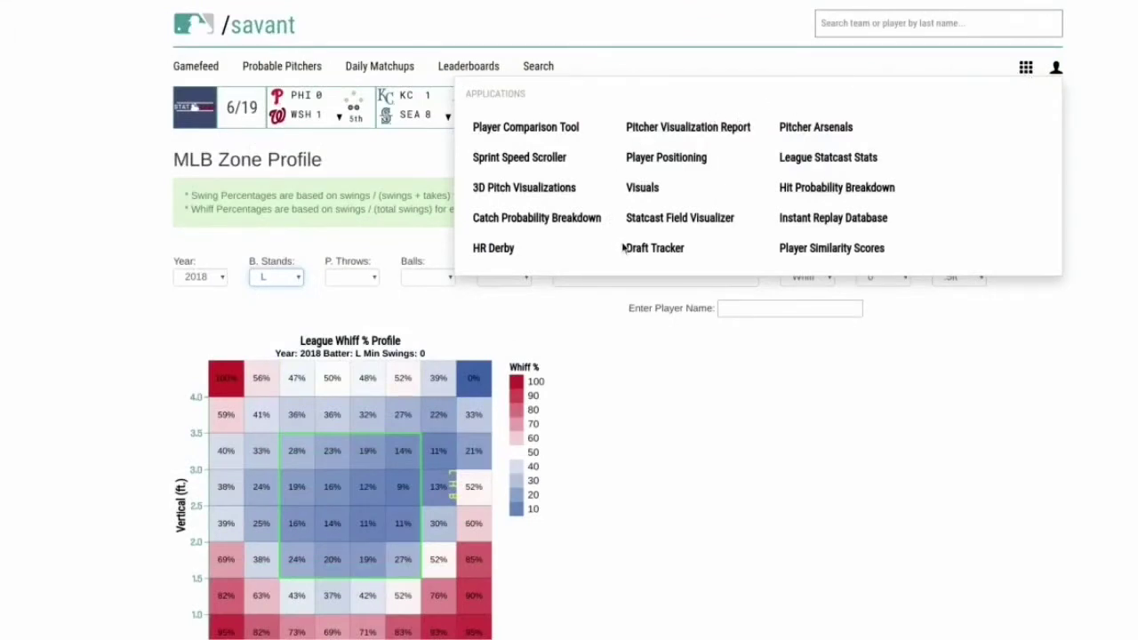
- Return to the MLB Visuals tool list
left_click(642, 188)
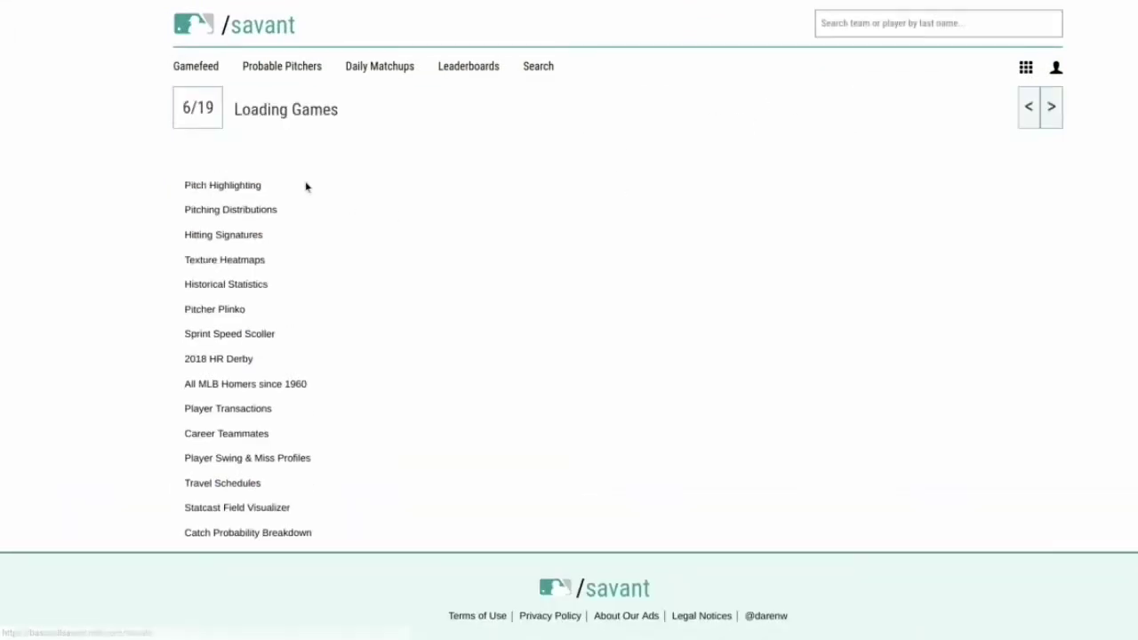
scroll(293, 267, "down", 1)
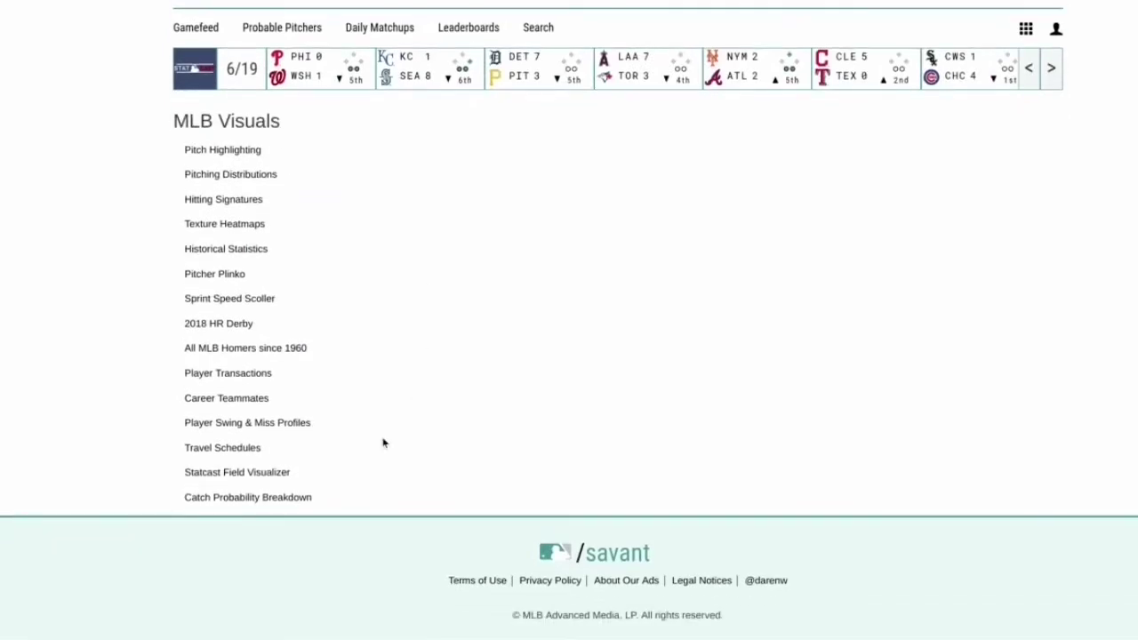
scroll(365, 470, "up", 1)
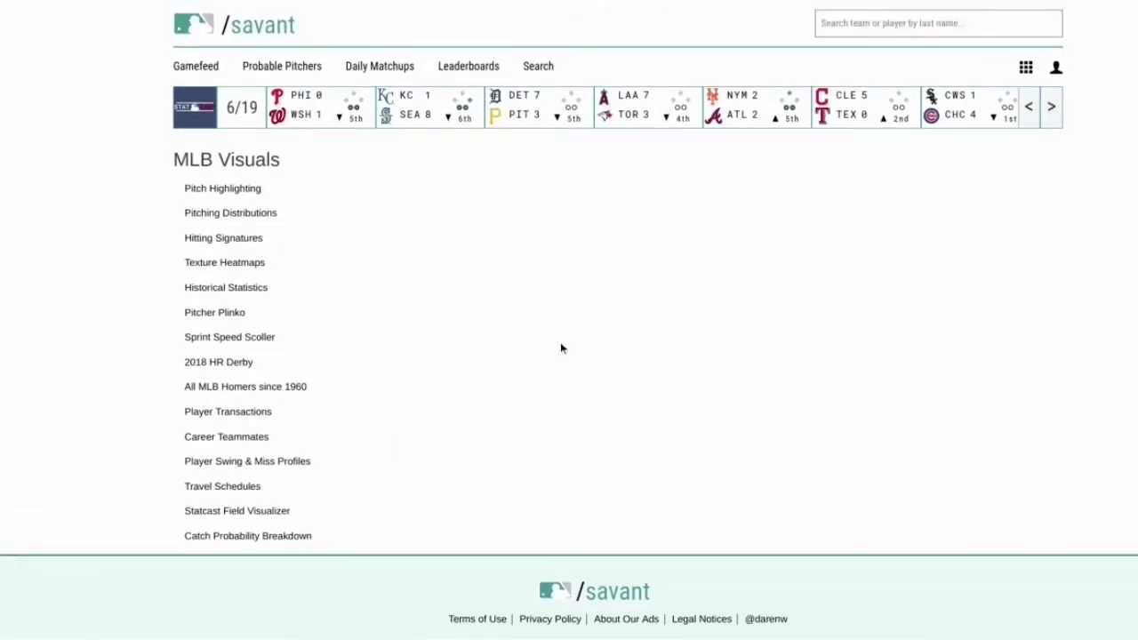